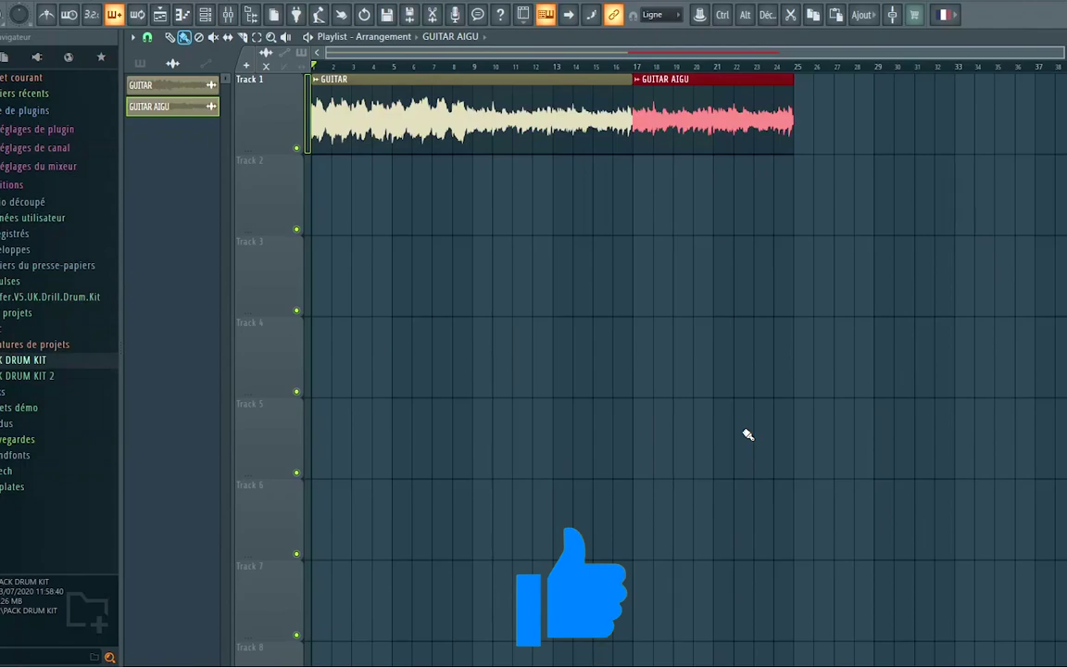
Play the arrangement from bar 7 and from the GUITAR AIGU clip, then stop playback and return to the start
{"action": "left_click", "coordinate": [438, 66]}
{"action": "key", "text": "space"}
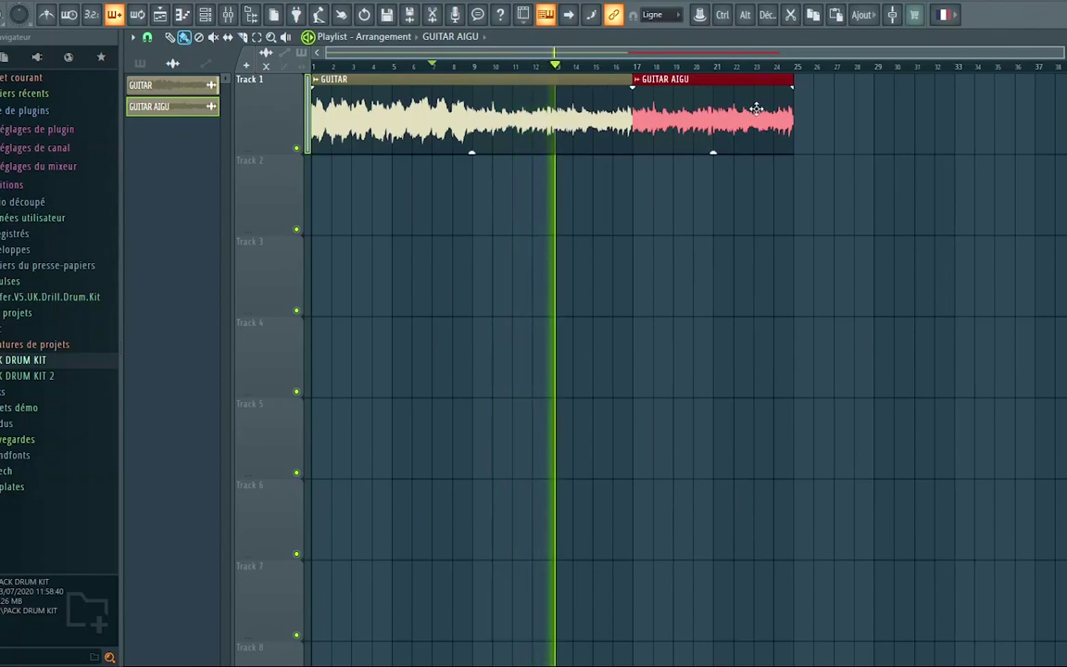
{"action": "left_click", "coordinate": [672, 68]}
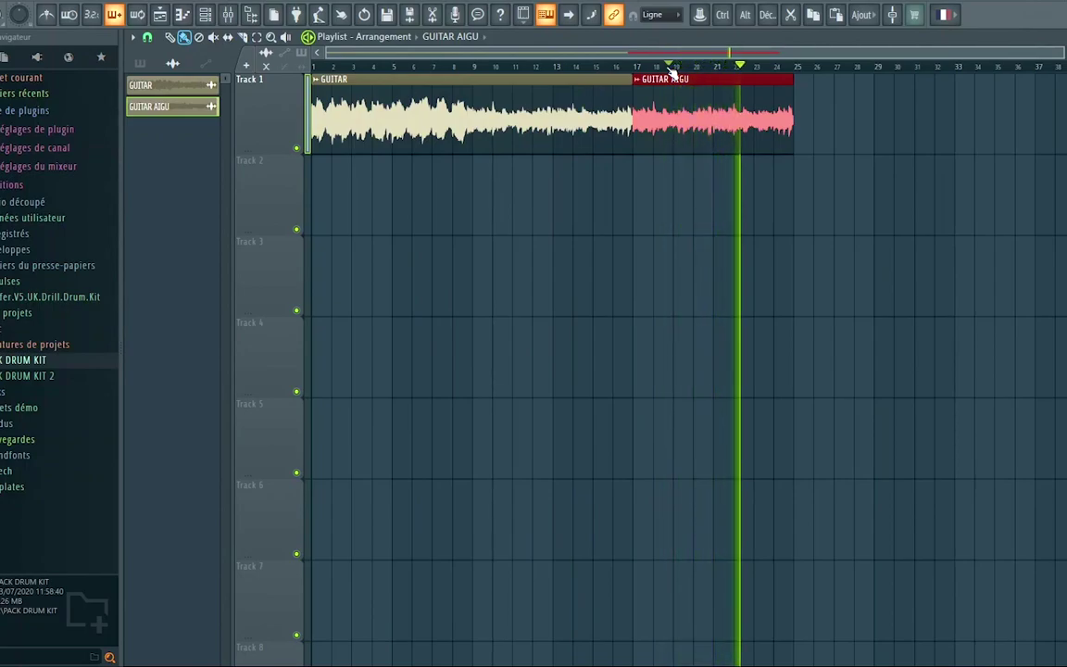
{"action": "key", "text": "space"}
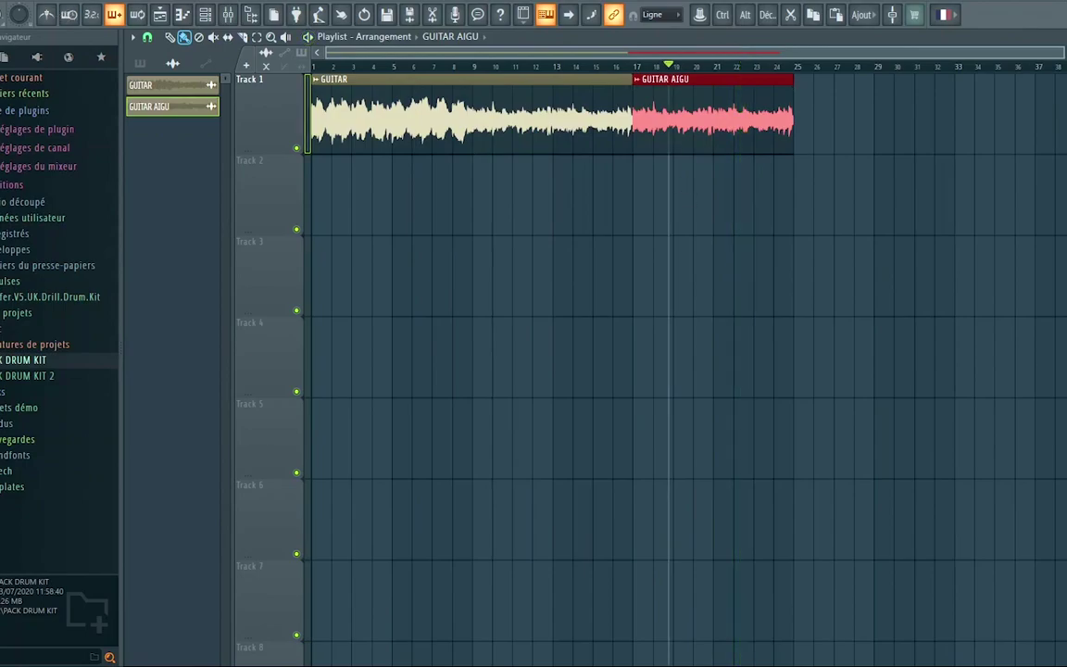
{"action": "key", "text": "Home"}
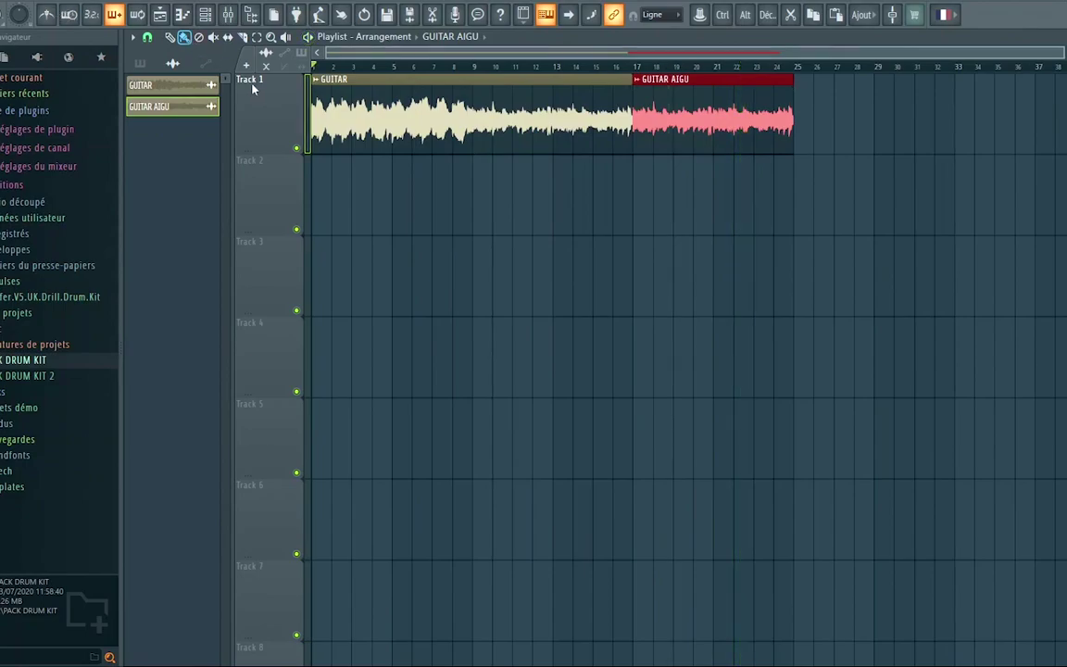
Show the mixer, reposition it over the playlist, and open the Fresh Air plugin from the Insert 2 effects behind it
{"action": "left_click", "coordinate": [231, 14]}
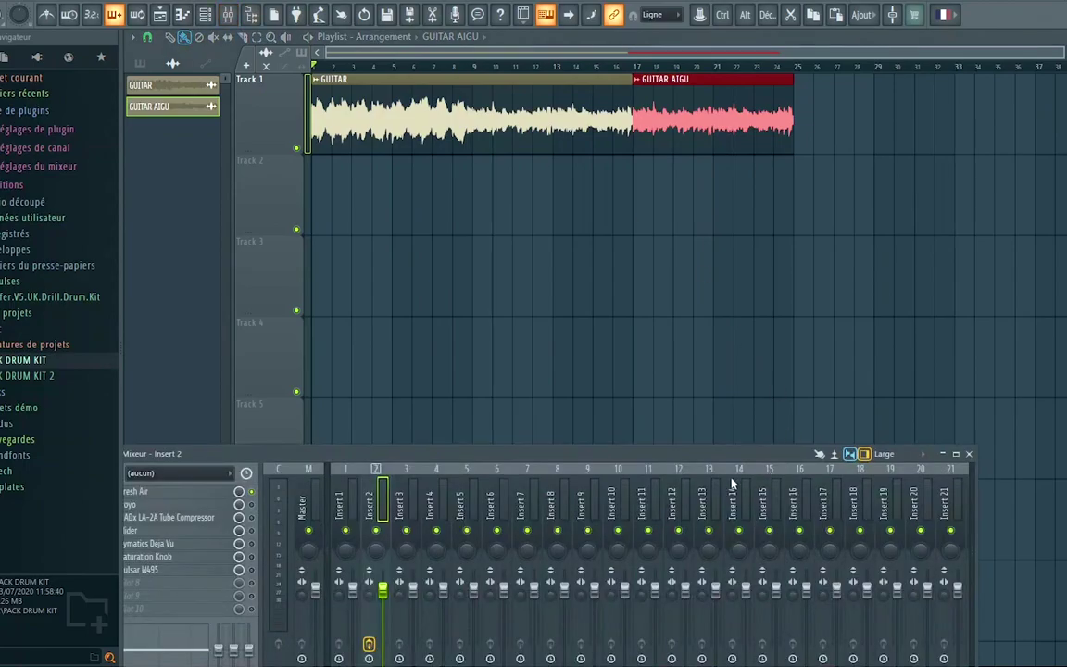
{"action": "left_click_drag", "start_coordinate": [661, 448], "coordinate": [851, 400]}
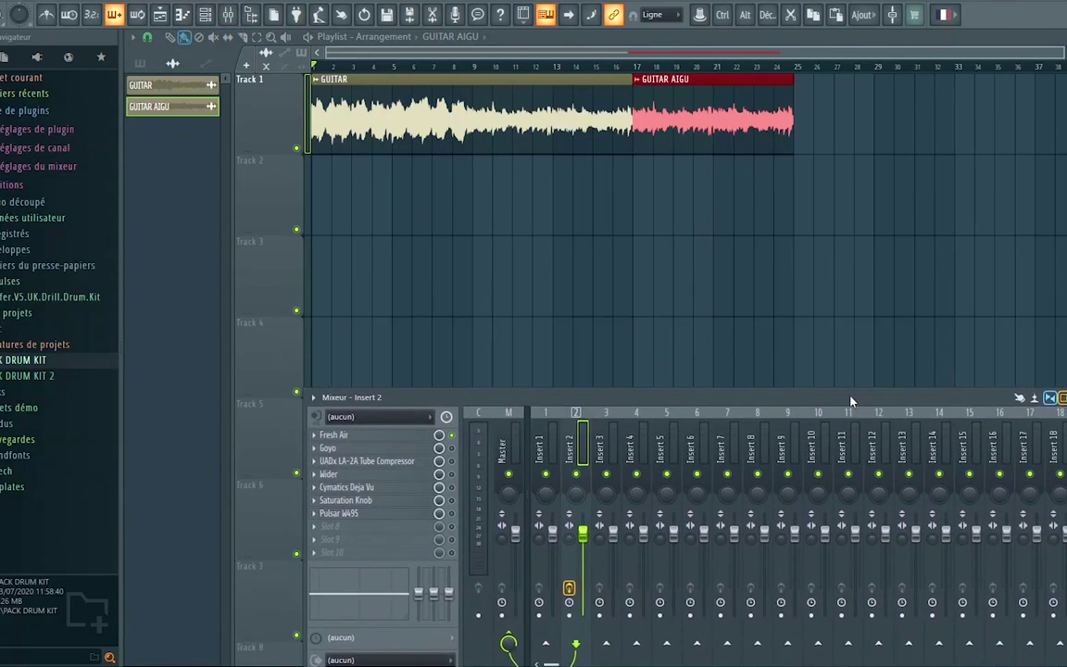
{"action": "left_click", "coordinate": [348, 435]}
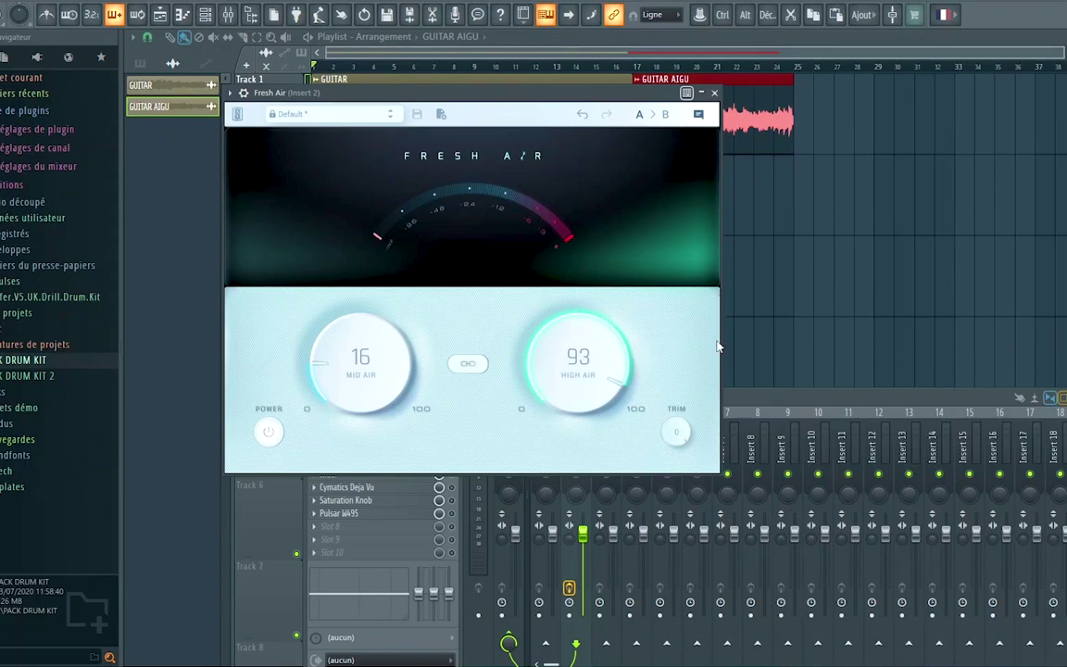
{"action": "left_click", "coordinate": [745, 400]}
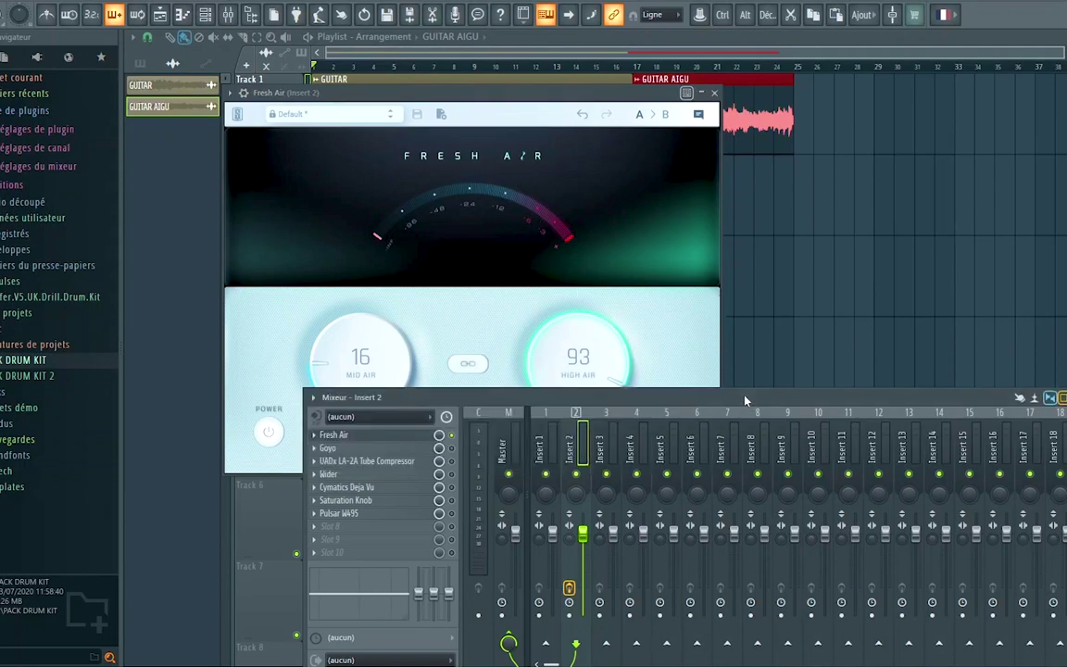
View the Goyo and UADx LA-2A Tube Compressor interfaces on Insert 2, closing each one after viewing
{"action": "left_click", "coordinate": [329, 449]}
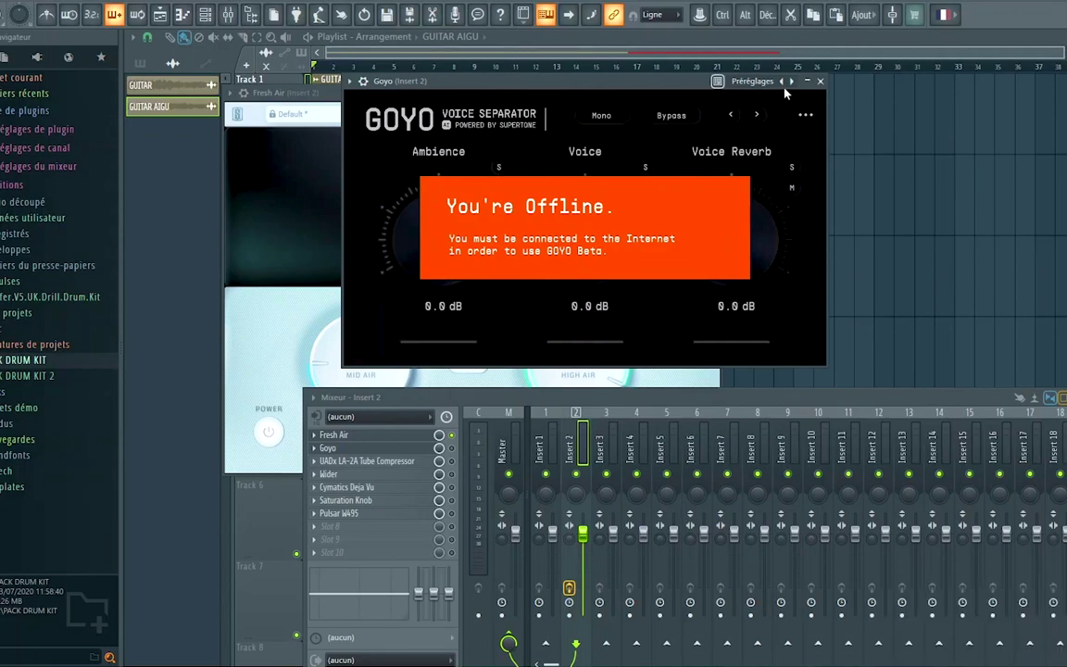
{"action": "left_click", "coordinate": [819, 80]}
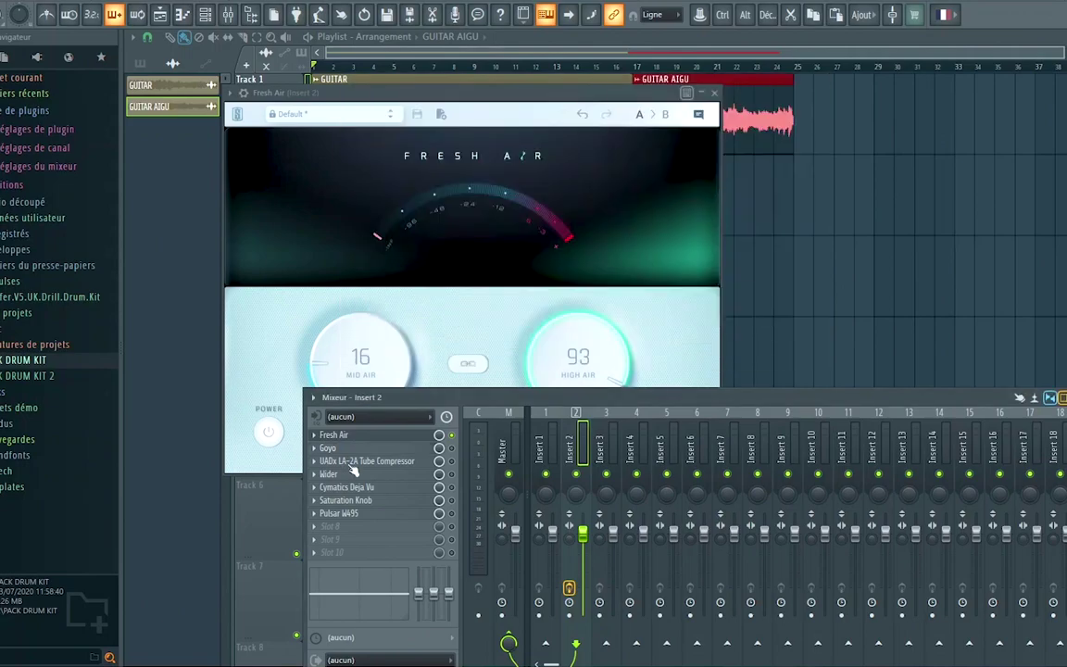
{"action": "left_click", "coordinate": [367, 461]}
{"action": "left_click_drag", "start_coordinate": [844, 59], "coordinate": [487, 116]}
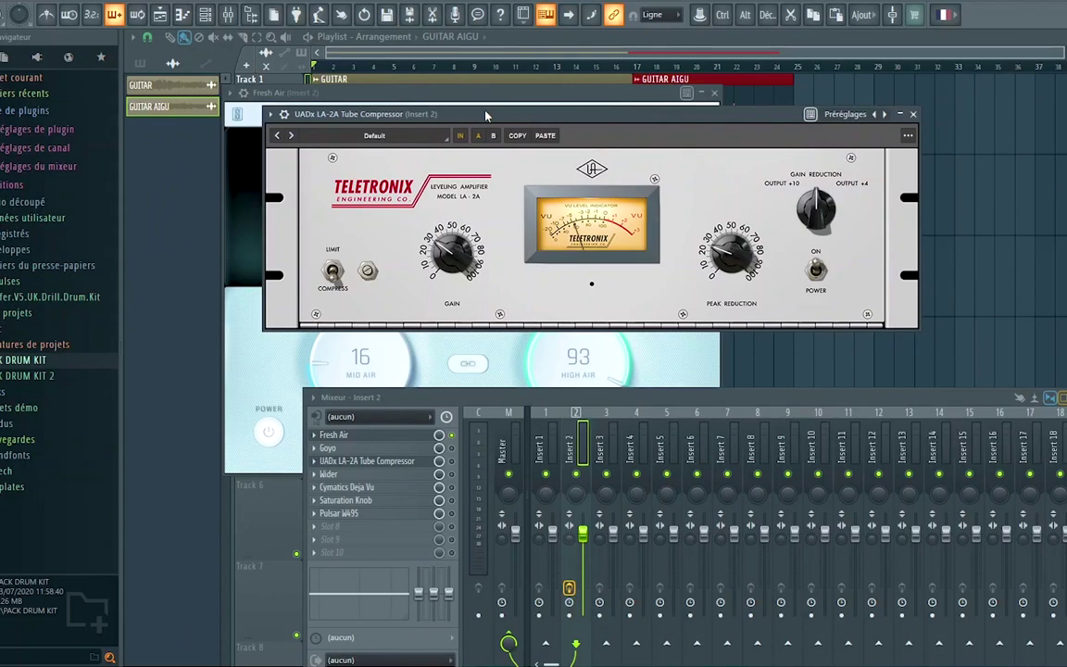
{"action": "left_click_drag", "start_coordinate": [486, 115], "coordinate": [493, 135]}
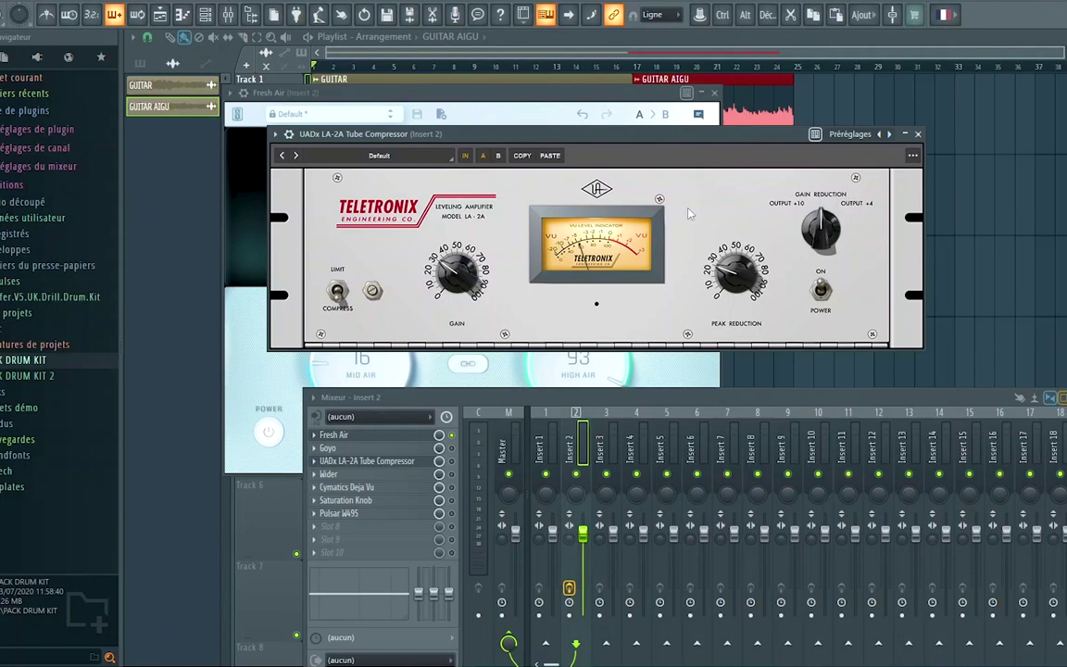
{"action": "left_click", "coordinate": [918, 134]}
Open the Wider plugin on Insert 2, set its stereo width to 88%, and close it
{"action": "left_click", "coordinate": [322, 480]}
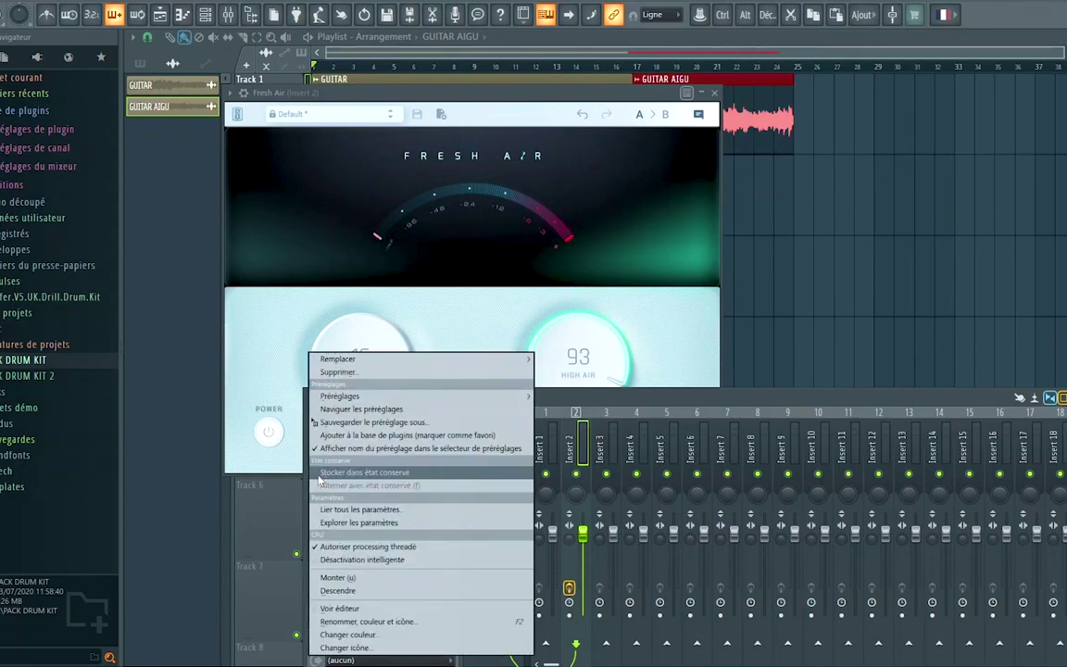
{"action": "left_click", "coordinate": [326, 473]}
{"action": "left_click", "coordinate": [326, 473]}
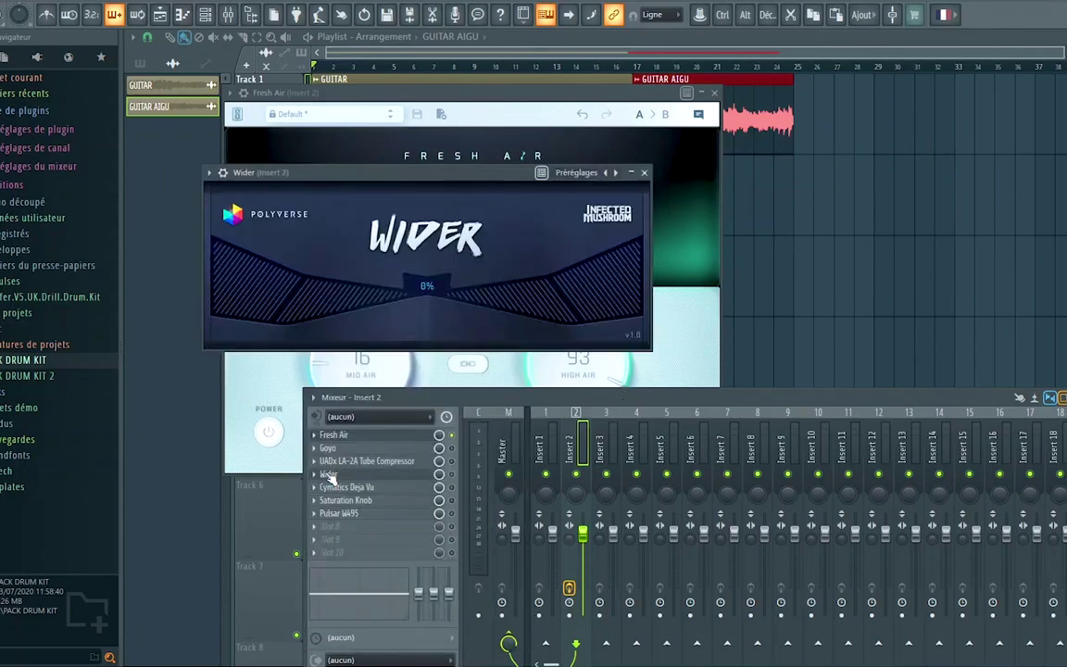
{"action": "left_click_drag", "start_coordinate": [396, 178], "coordinate": [608, 192]}
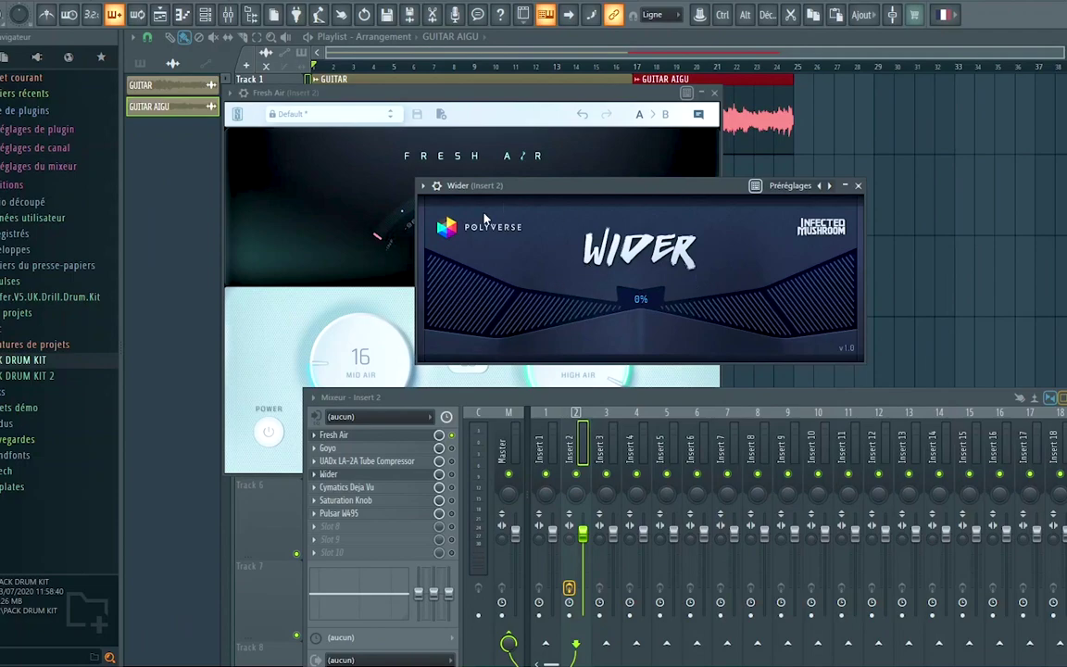
{"action": "left_click_drag", "start_coordinate": [624, 301], "coordinate": [639, 208]}
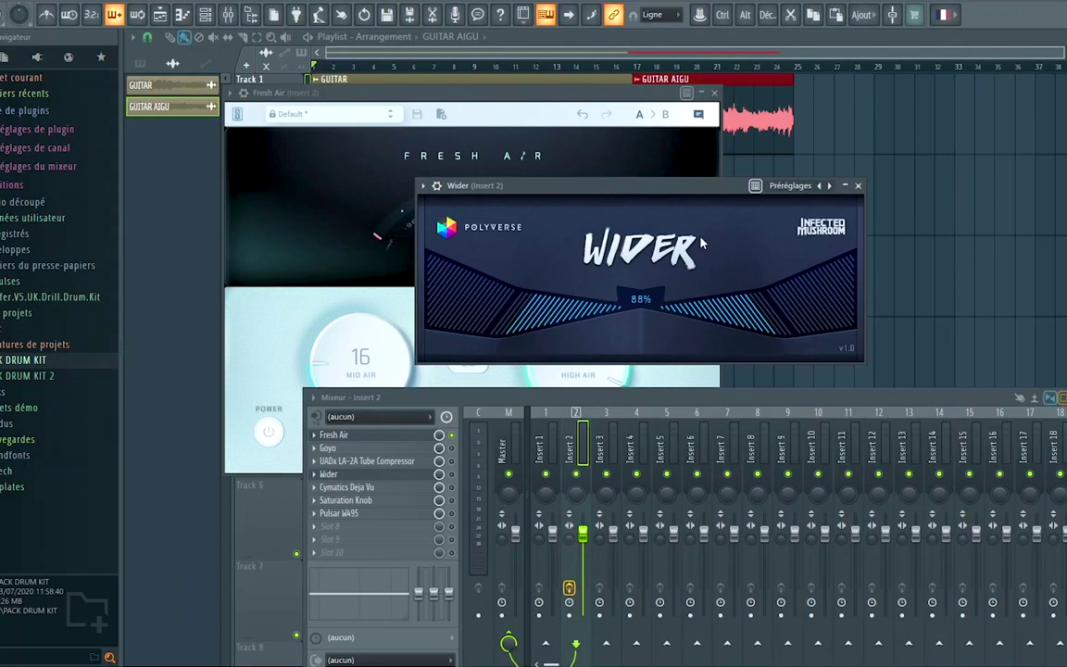
{"action": "left_click", "coordinate": [859, 187]}
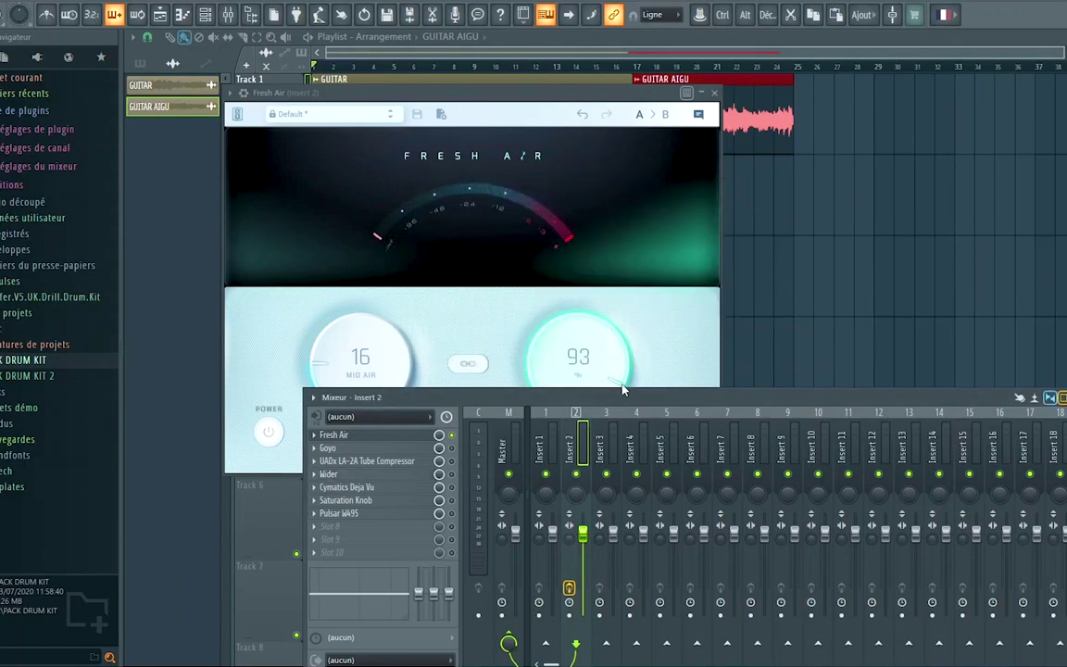
Open Cymatics Deja Vu on Insert 2 and set its loop length to 2 Bars
{"action": "left_click", "coordinate": [339, 490]}
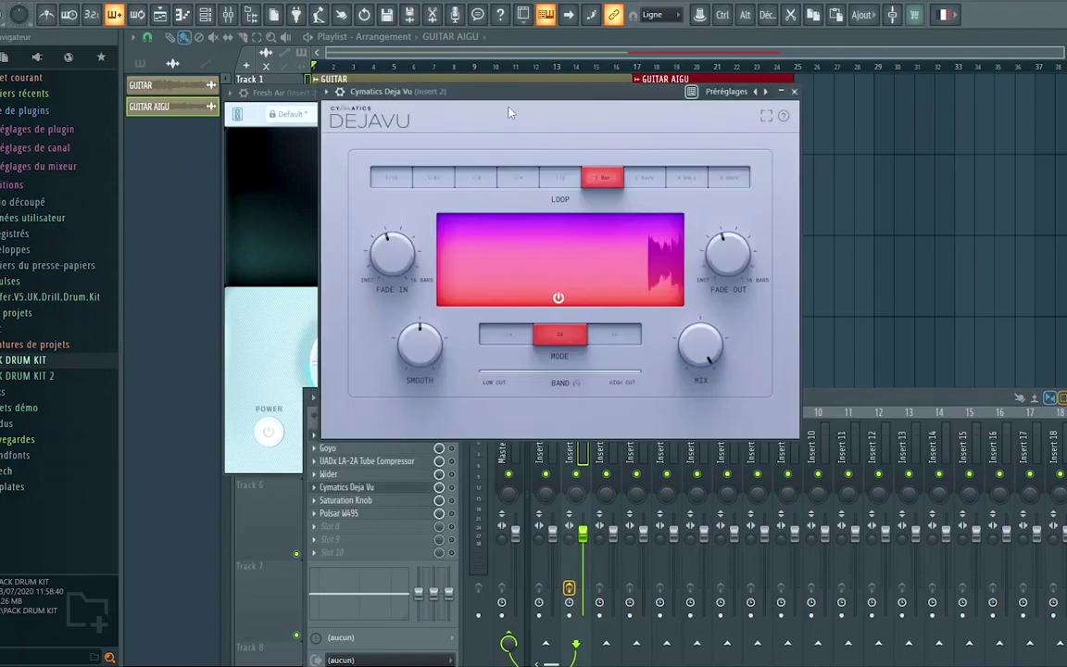
{"action": "left_click_drag", "start_coordinate": [520, 102], "coordinate": [534, 89]}
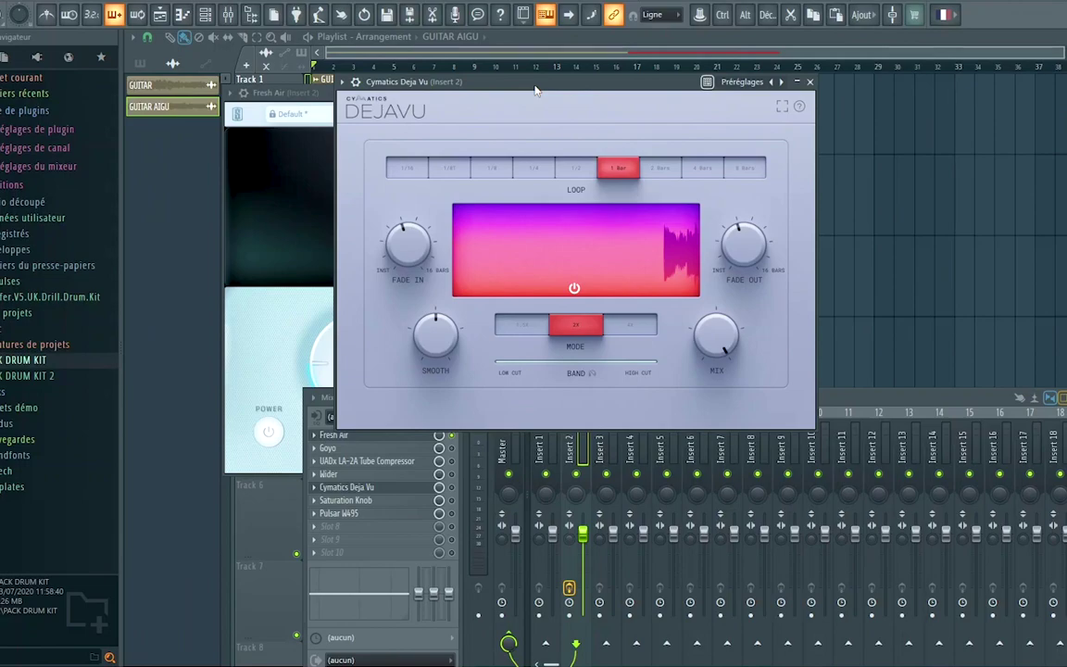
{"action": "left_click_drag", "start_coordinate": [535, 90], "coordinate": [638, 106]}
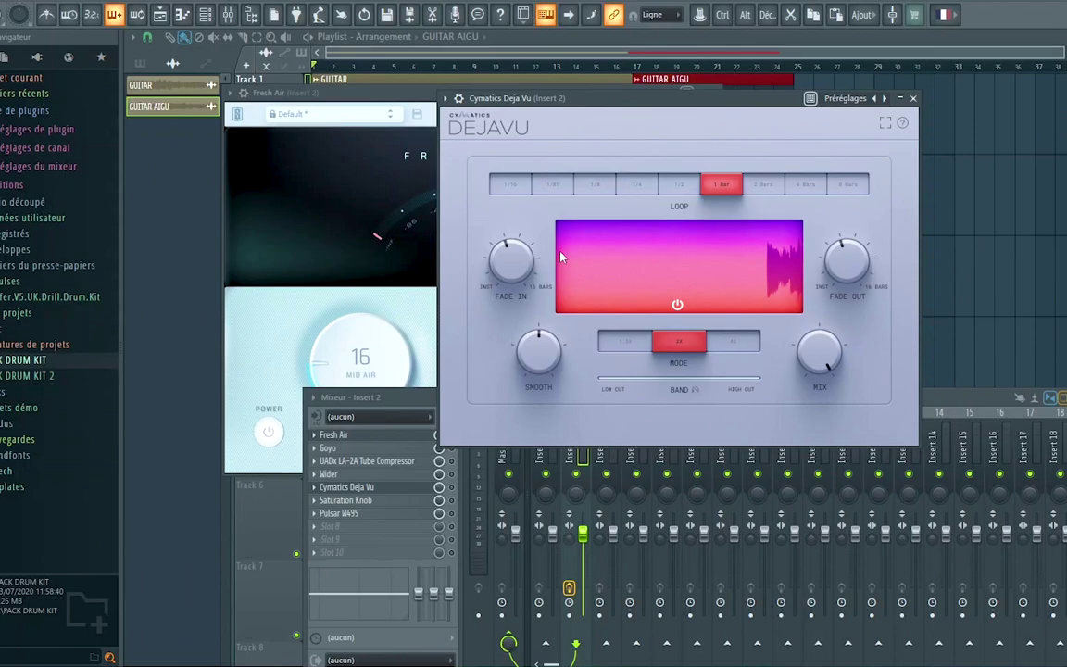
{"action": "left_click", "coordinate": [639, 184]}
{"action": "left_click", "coordinate": [679, 184]}
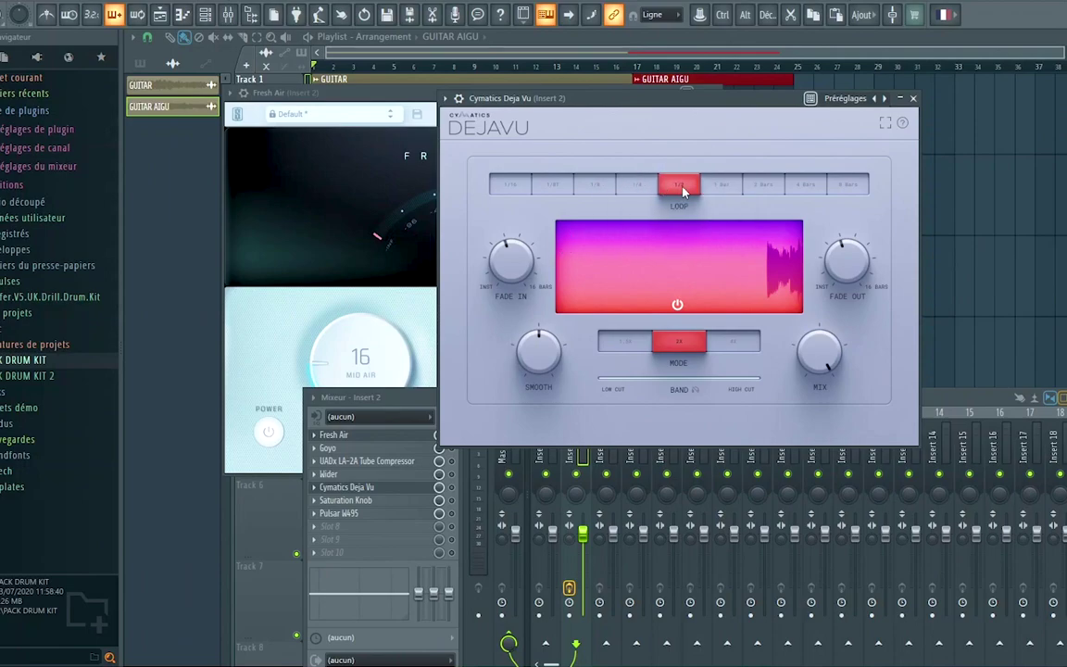
{"action": "left_click", "coordinate": [710, 191]}
{"action": "left_click", "coordinate": [754, 187]}
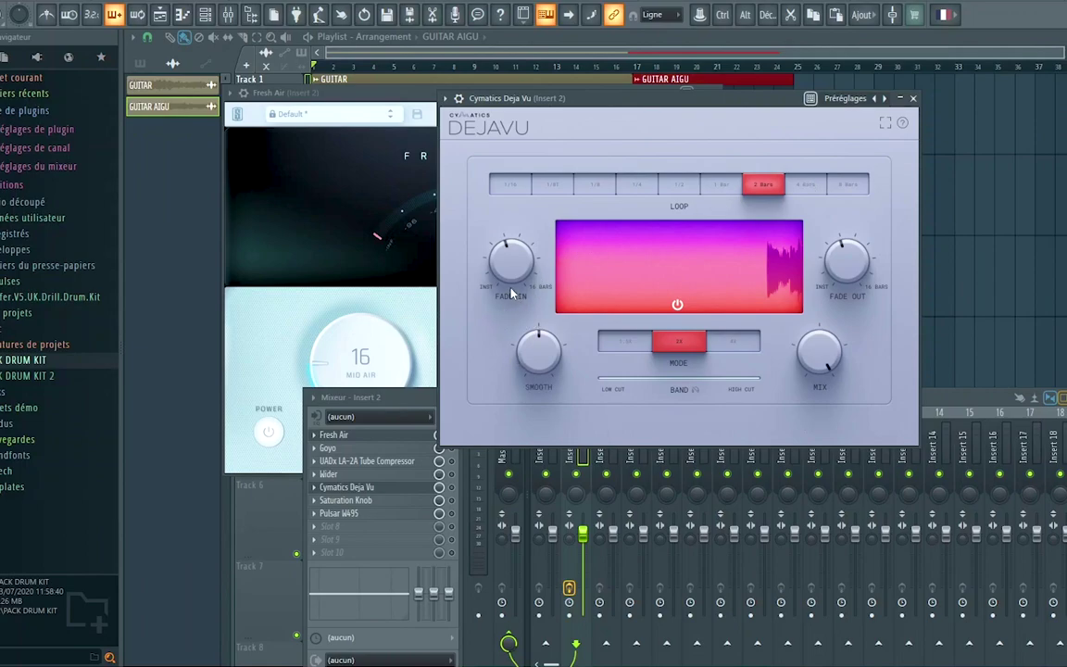
Load HalfTime into slot 8 of Insert 2, place it beside Deja Vu for comparison, and close both plugins
{"action": "left_click", "coordinate": [330, 526]}
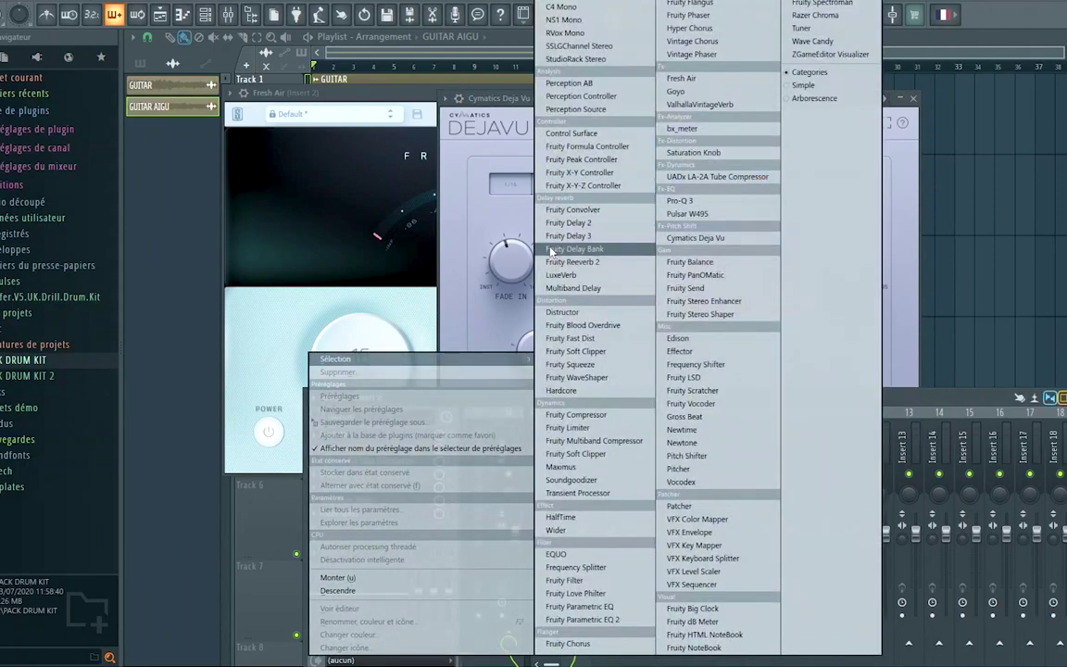
{"action": "left_click", "coordinate": [561, 517]}
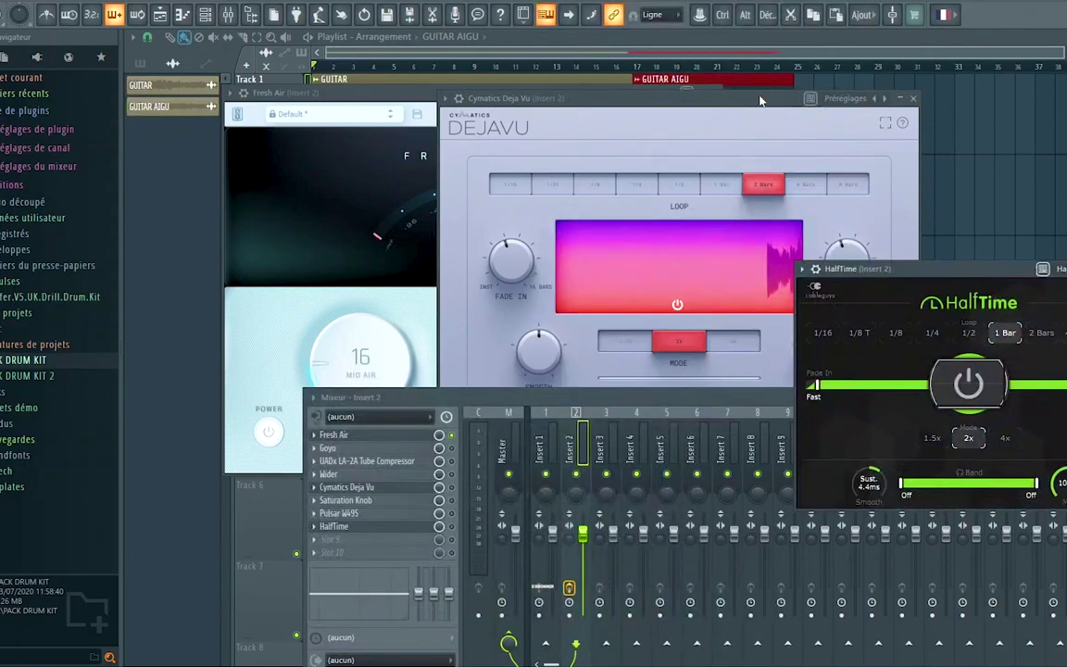
{"action": "left_click_drag", "start_coordinate": [756, 109], "coordinate": [600, 82]}
{"action": "left_click_drag", "start_coordinate": [846, 268], "coordinate": [785, 156]}
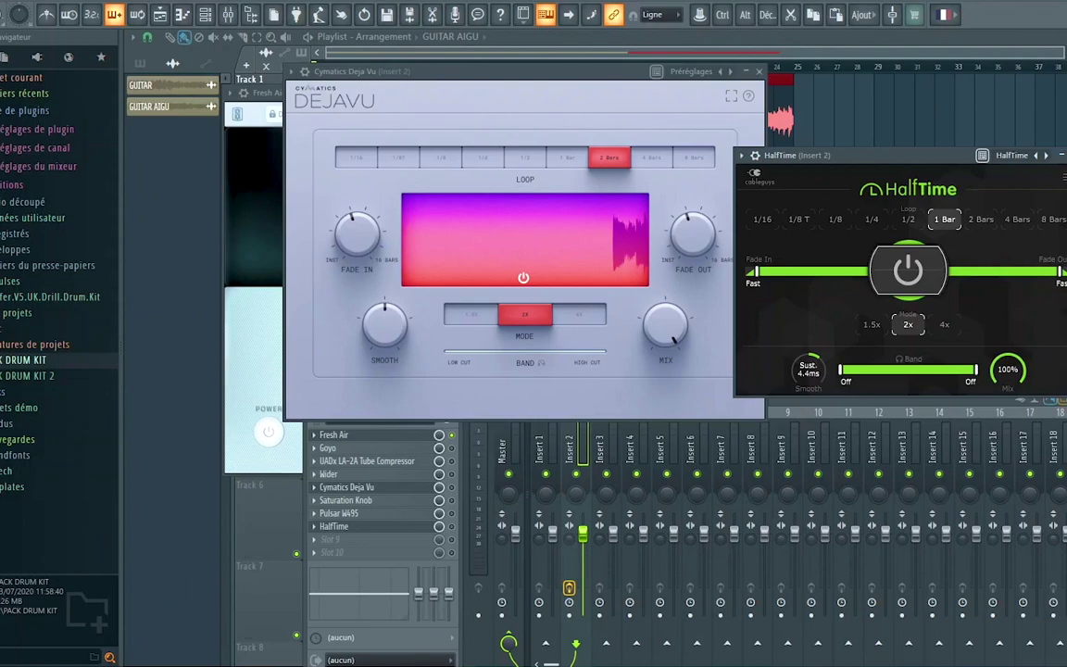
{"action": "left_click", "coordinate": [869, 82]}
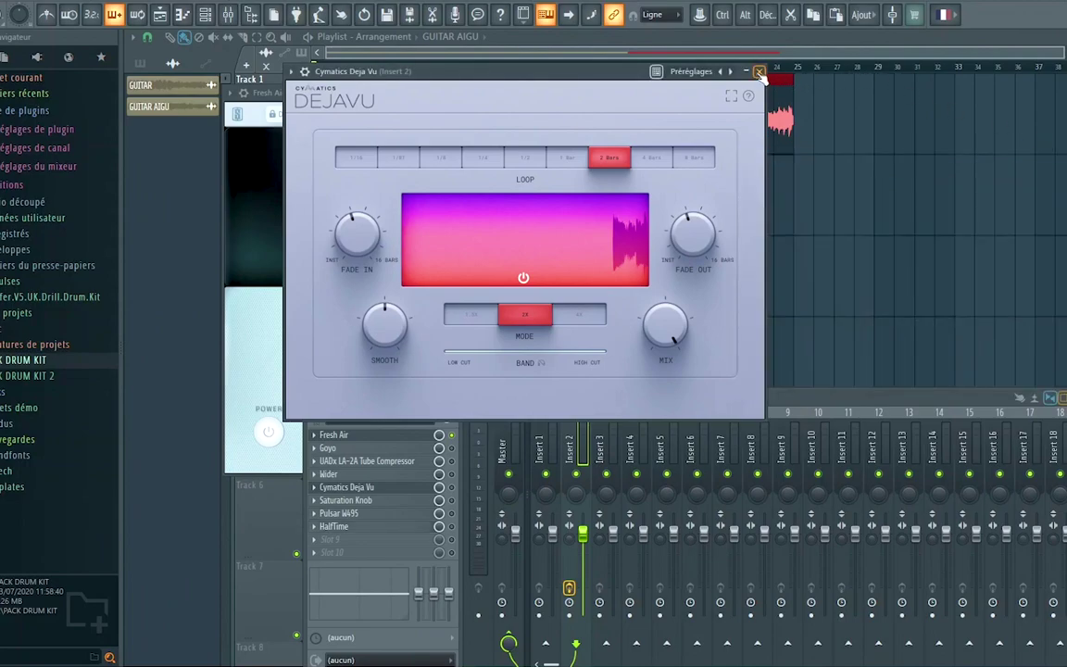
{"action": "key", "text": "Escape"}
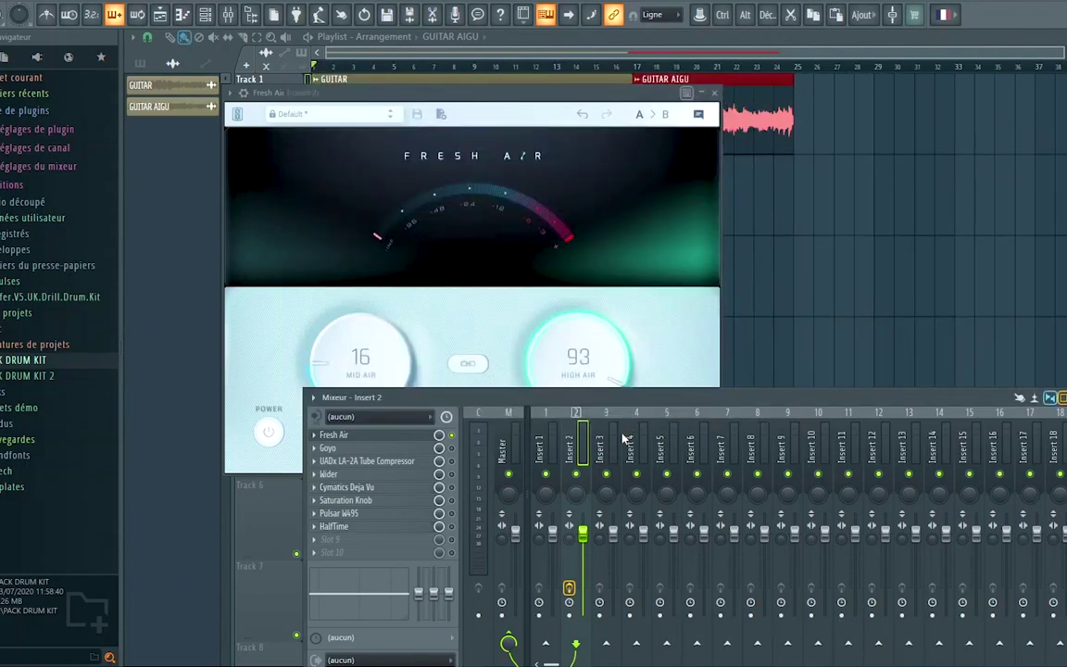
View the Saturation Knob on Insert 2 and close it, then open the Pulsar W495 equalizer for viewing
{"action": "left_click", "coordinate": [362, 503]}
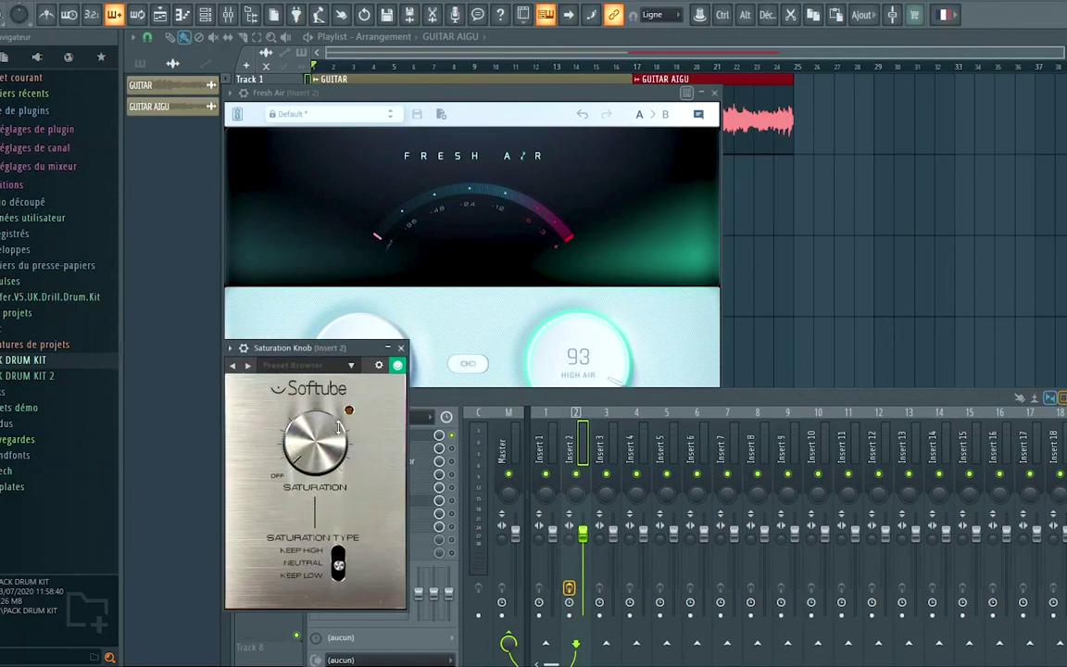
{"action": "left_click_drag", "start_coordinate": [278, 347], "coordinate": [689, 252]}
{"action": "left_click_drag", "start_coordinate": [755, 238], "coordinate": [872, 128]}
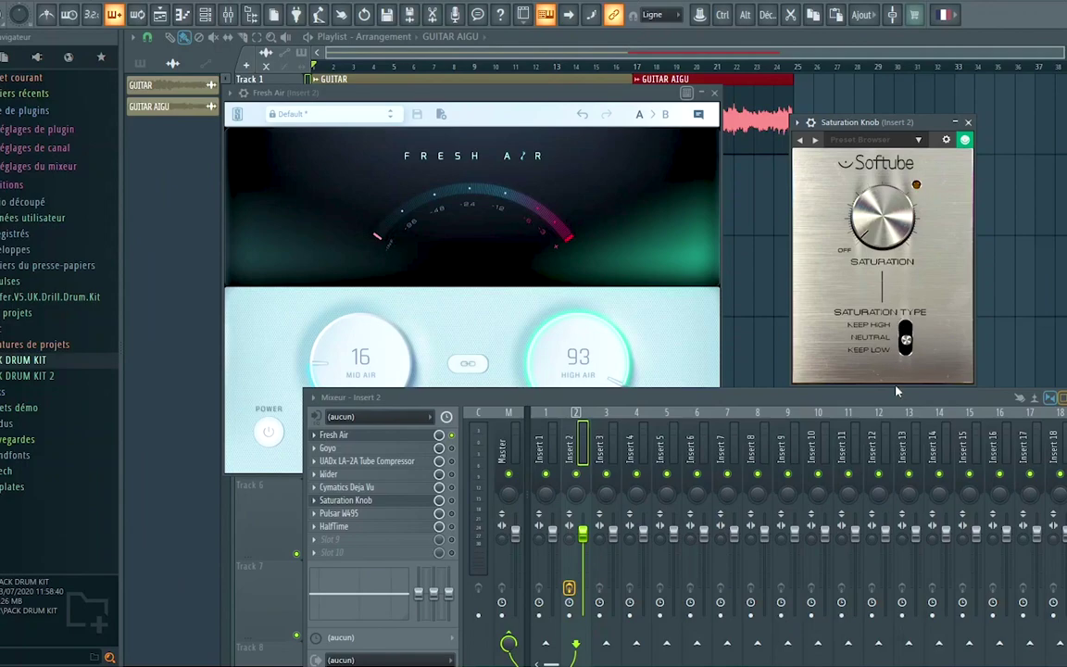
{"action": "left_click", "coordinate": [967, 121]}
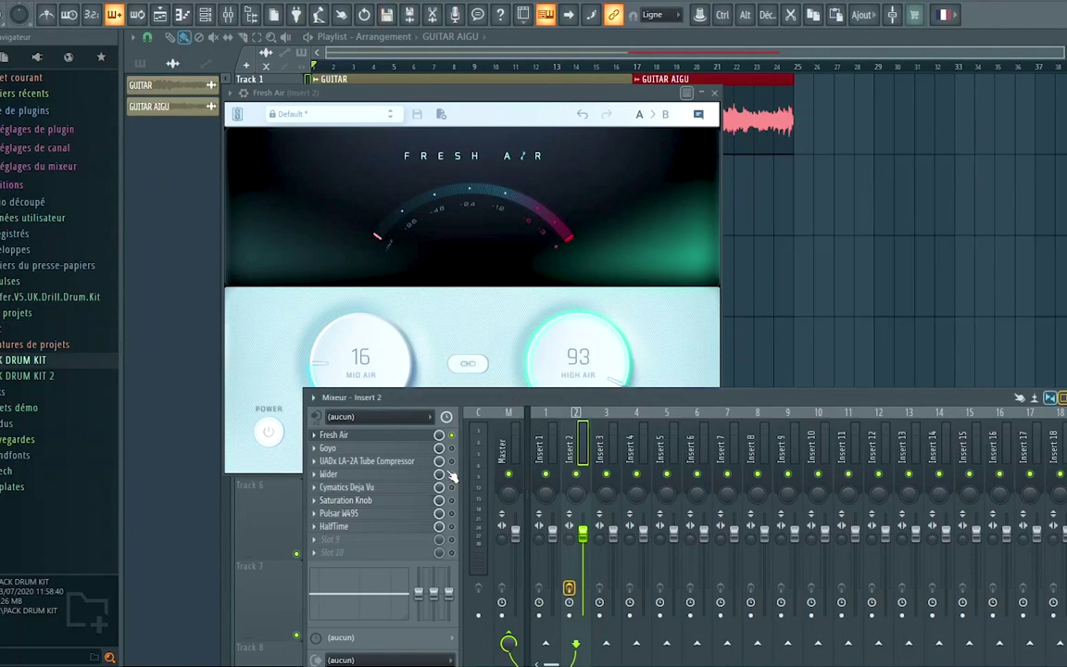
{"action": "left_click", "coordinate": [343, 513]}
{"action": "left_click_drag", "start_coordinate": [486, 252], "coordinate": [679, 140]}
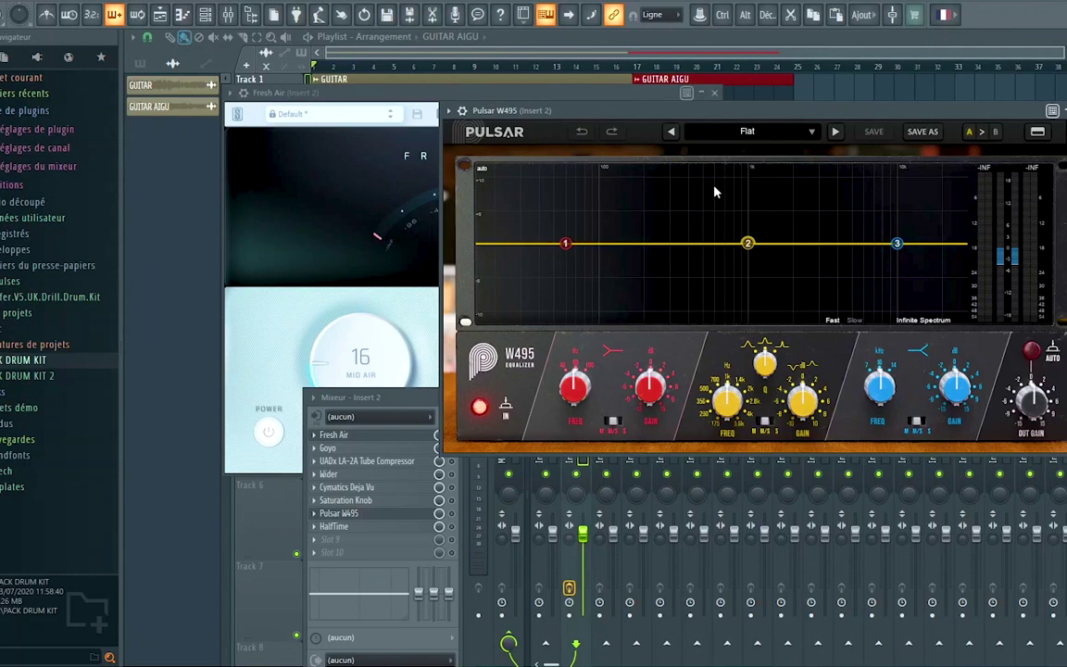
Load Fruity parametric EQ 2 with its 3 bands preset into slot 9 of Insert 2 and slightly lower its low band
{"action": "left_click", "coordinate": [335, 539]}
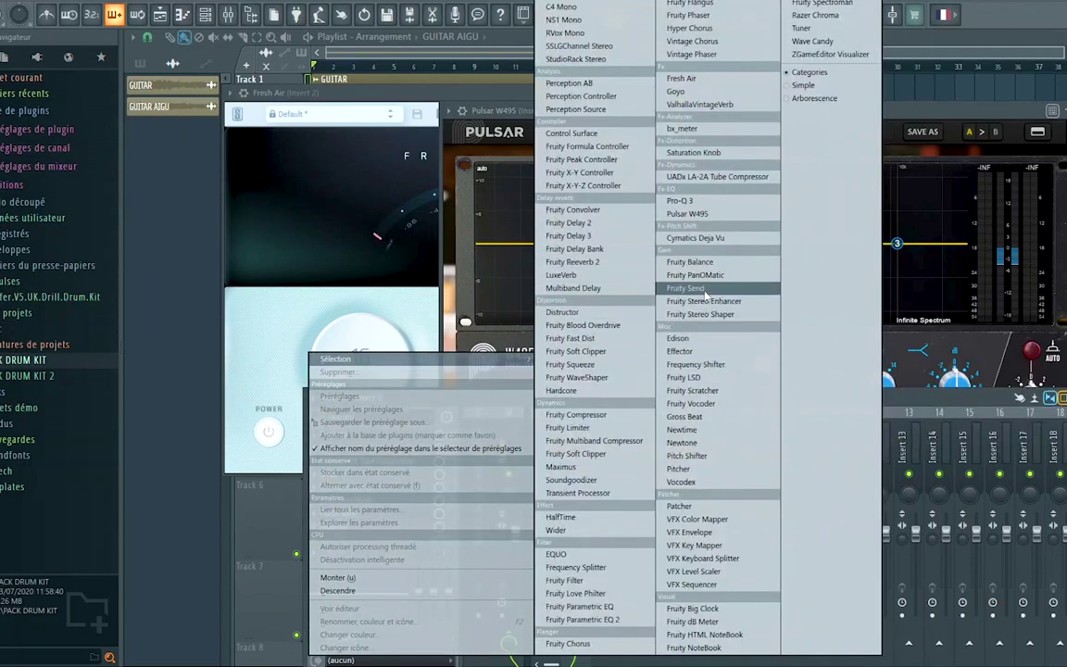
{"action": "left_click", "coordinate": [563, 618]}
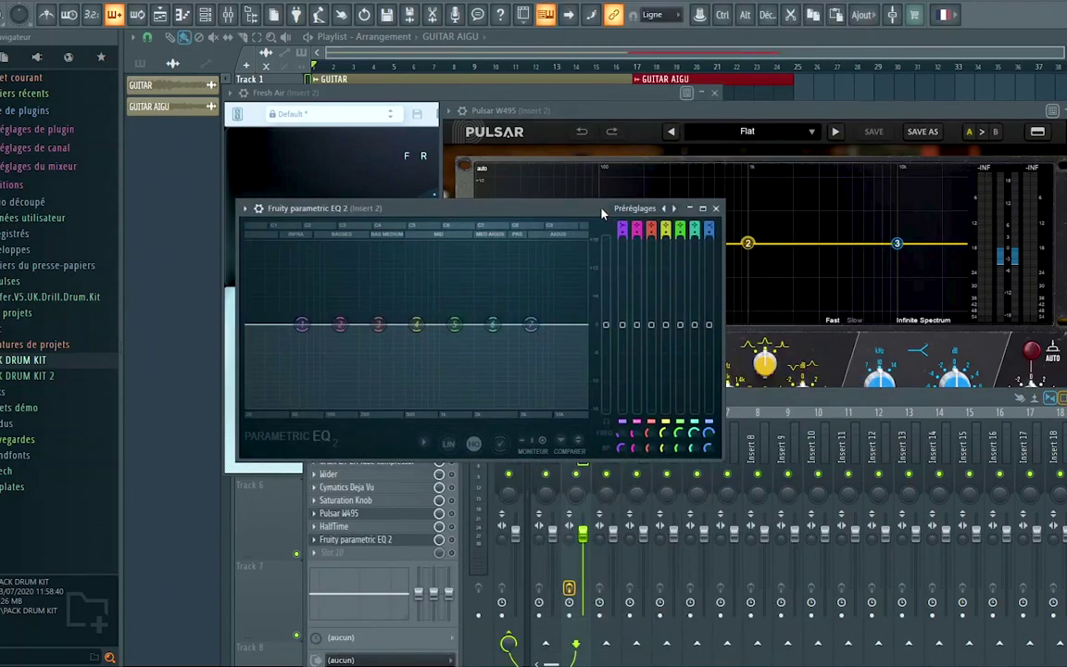
{"action": "left_click_drag", "start_coordinate": [556, 212], "coordinate": [500, 320]}
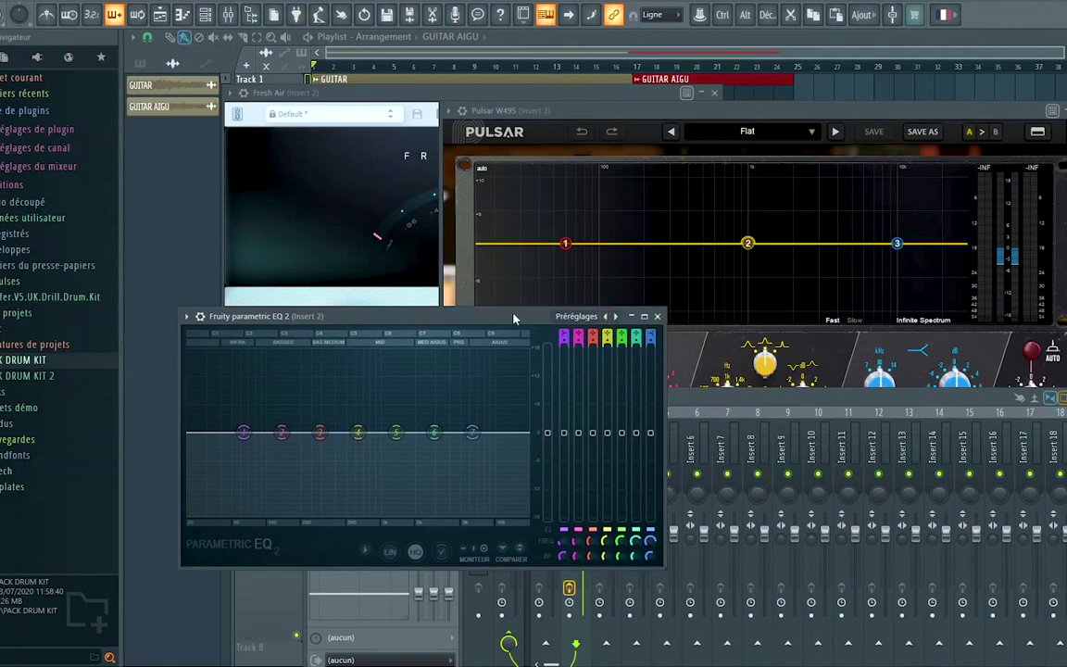
{"action": "right_click", "coordinate": [617, 320]}
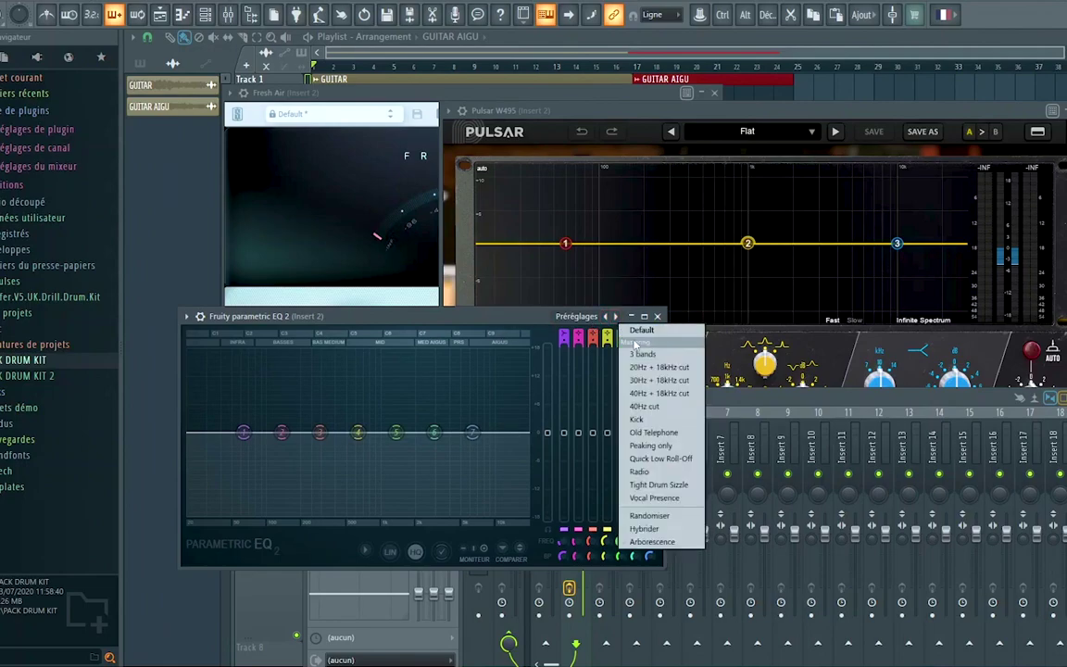
{"action": "left_click", "coordinate": [649, 356]}
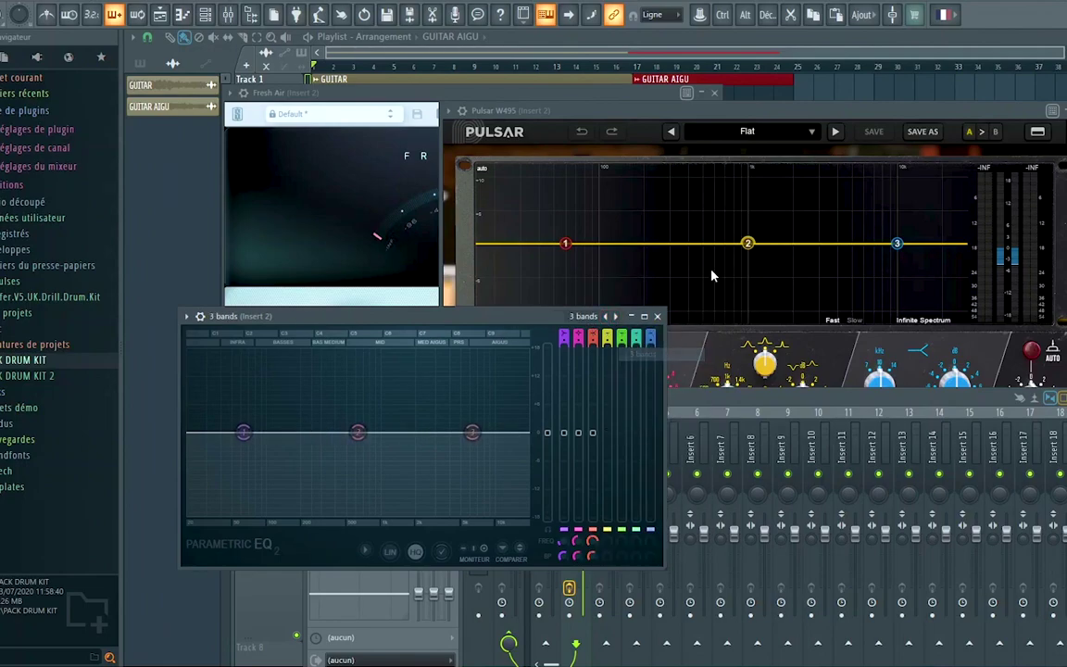
{"action": "left_click_drag", "start_coordinate": [500, 324], "coordinate": [477, 418]}
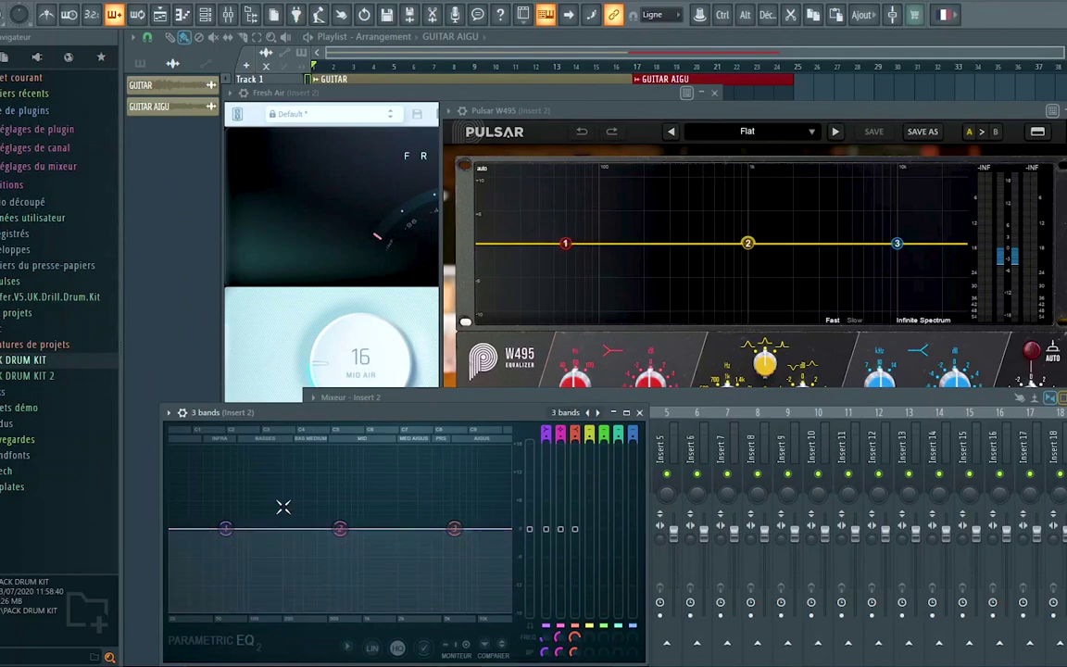
{"action": "mouse_move", "coordinate": [226, 528]}
{"action": "left_mouse_down"}
{"action": "mouse_move", "coordinate": [222, 505]}
{"action": "mouse_move", "coordinate": [237, 502]}
{"action": "mouse_move", "coordinate": [239, 544]}
{"action": "left_mouse_up"}
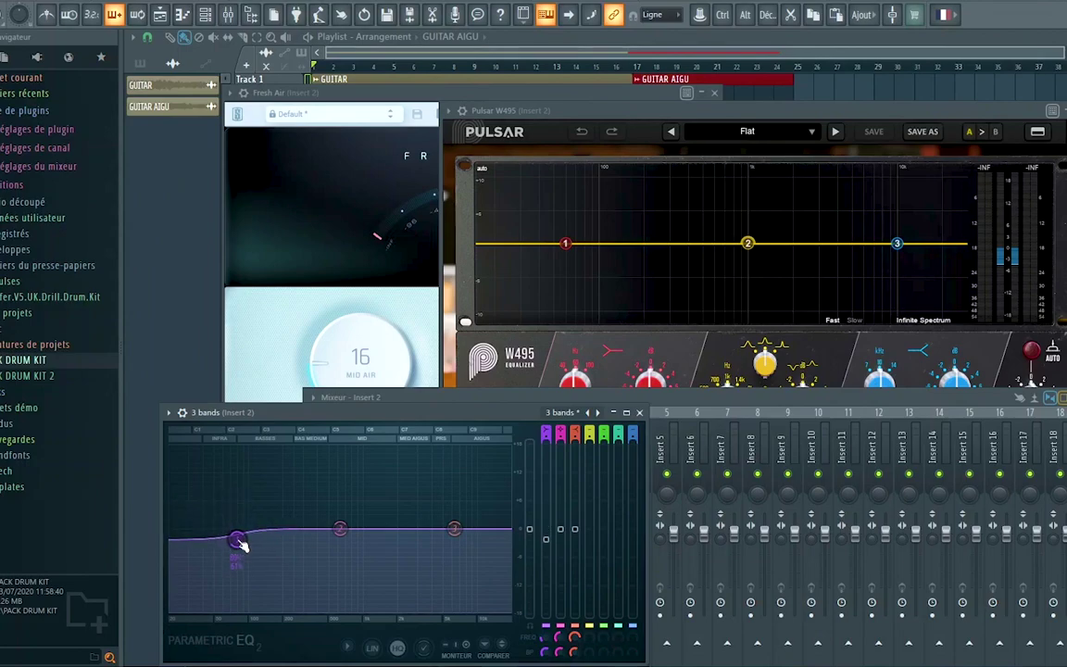
Lower band 1 of the Pulsar W495 equalizer, then load its Backing Vocal preset
{"action": "left_click_drag", "start_coordinate": [565, 243], "coordinate": [585, 275]}
{"action": "left_click", "coordinate": [766, 135]}
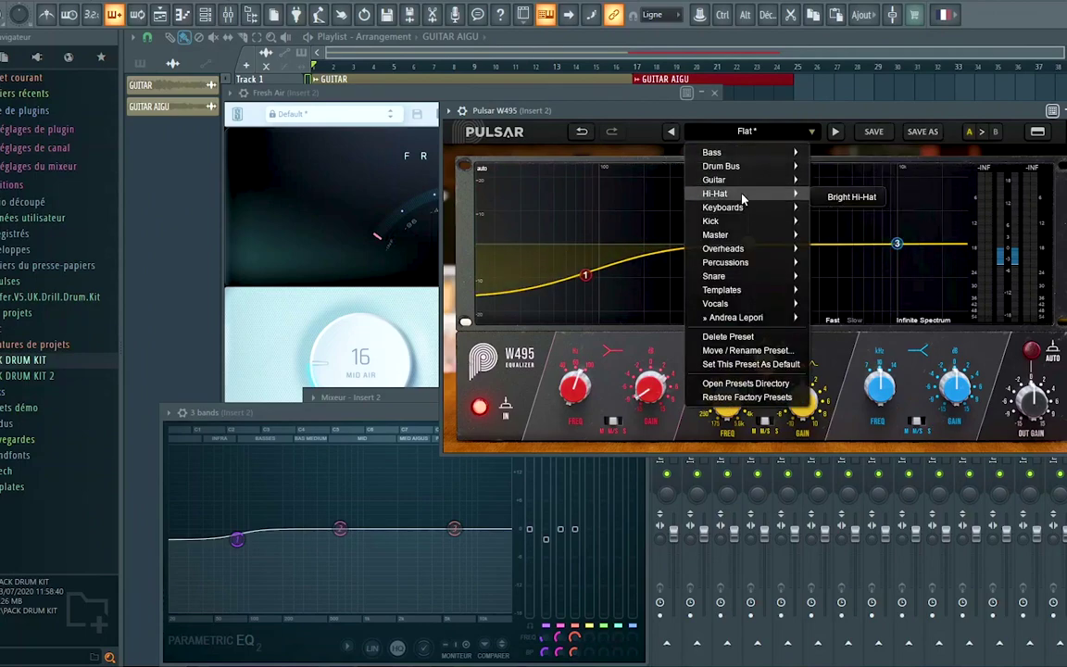
{"action": "mouse_move", "coordinate": [747, 212]}
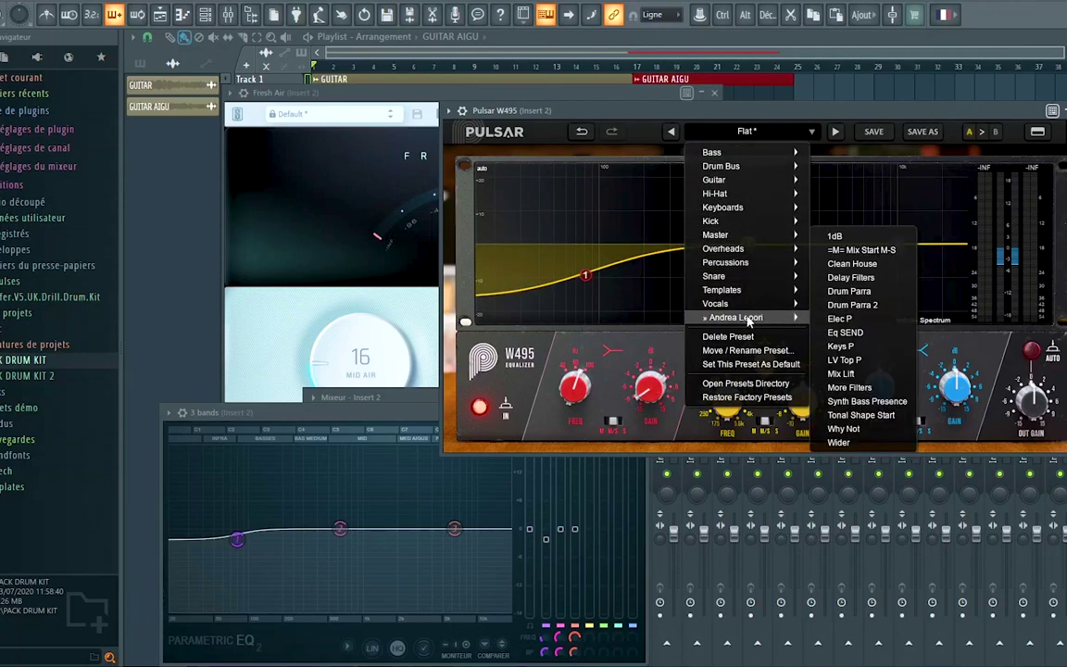
{"action": "left_click", "coordinate": [834, 306]}
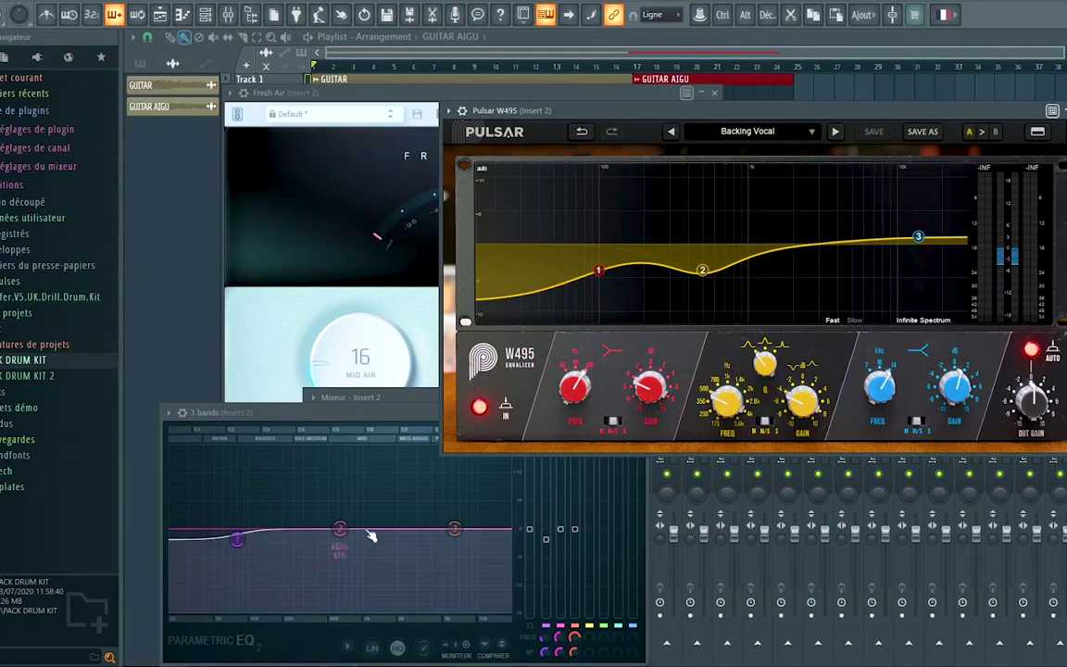
Shape the parametric EQ curve with lowered low and mid bands and a boosted high band, then close the plugin
{"action": "left_click_drag", "start_coordinate": [340, 530], "coordinate": [345, 538]}
{"action": "left_click_drag", "start_coordinate": [455, 515], "coordinate": [459, 509]}
{"action": "left_click_drag", "start_coordinate": [345, 538], "coordinate": [326, 540]}
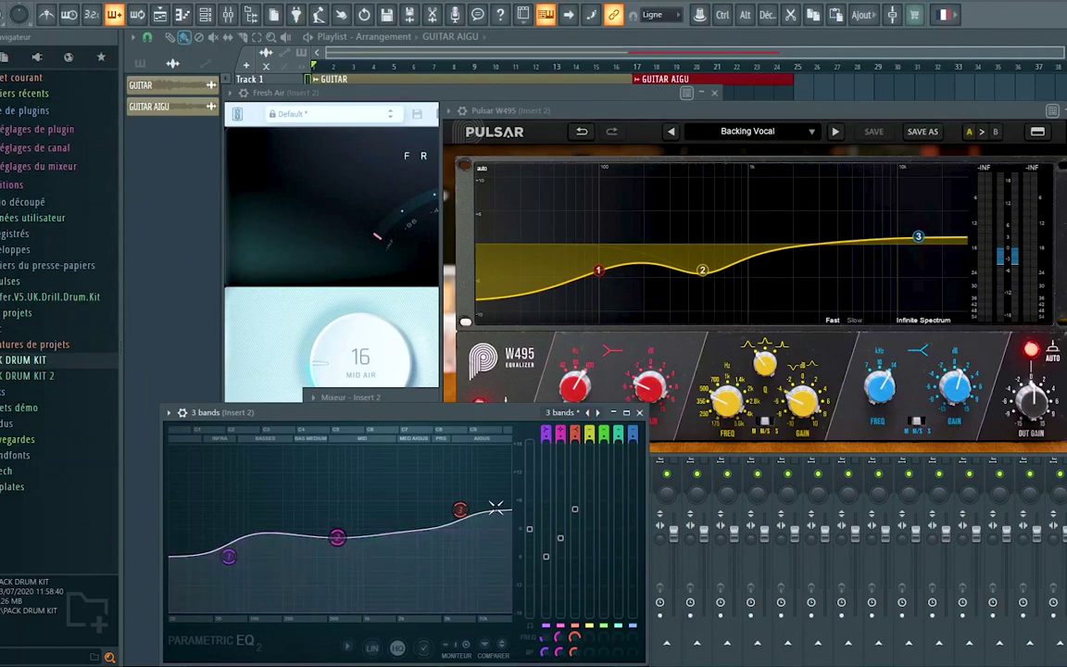
{"action": "left_click_drag", "start_coordinate": [461, 516], "coordinate": [461, 508]}
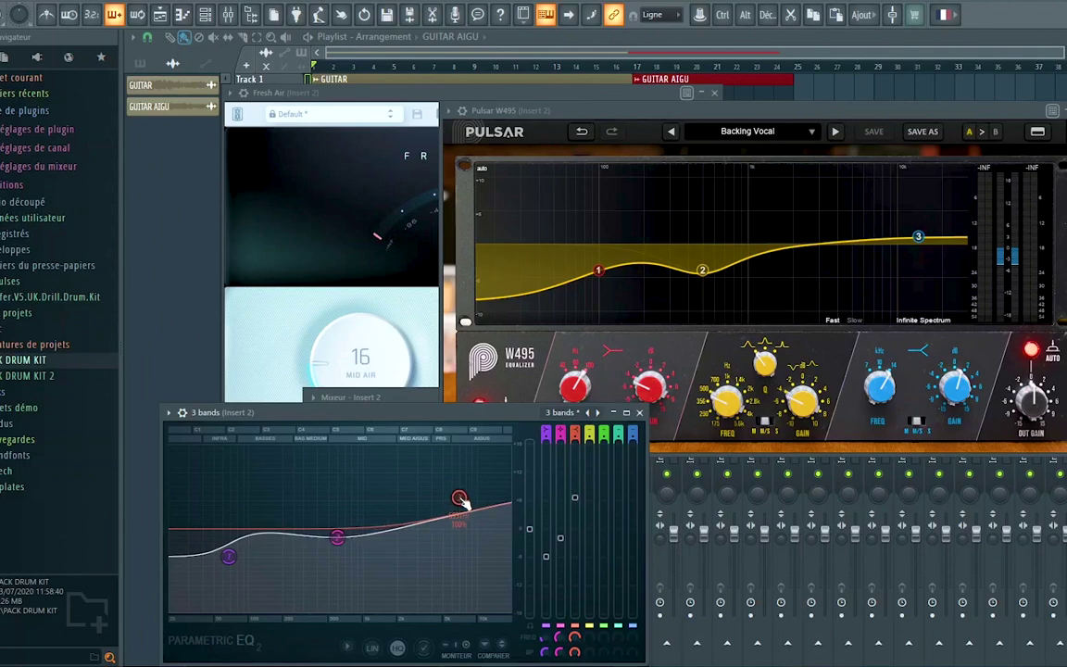
{"action": "left_click", "coordinate": [640, 412]}
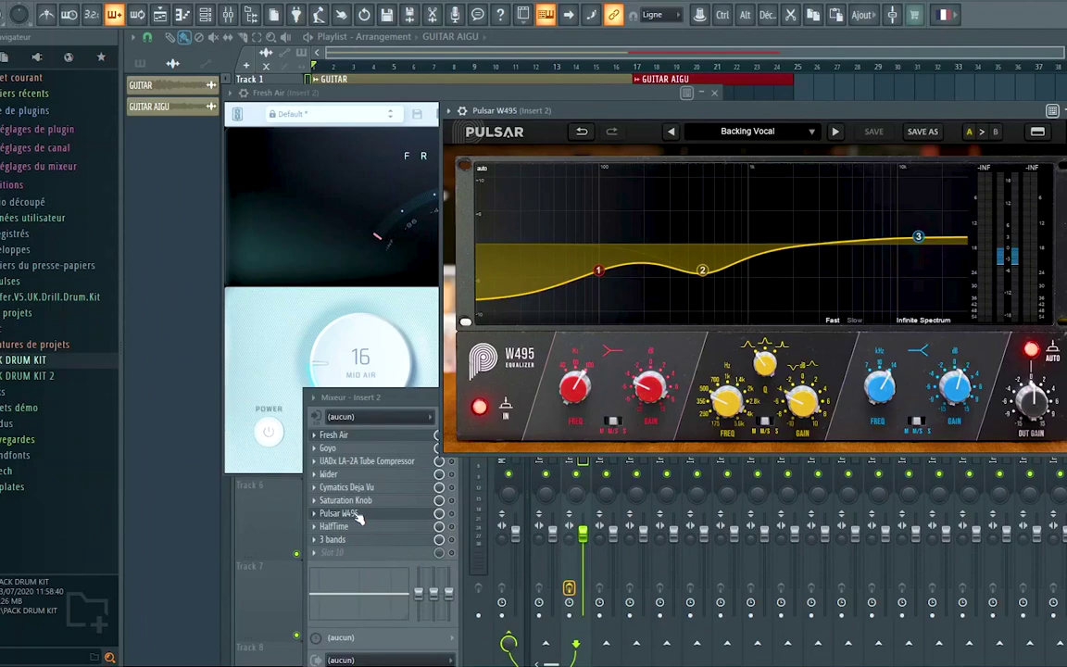
Move the mixer higher on screen and delete the 3 bands equalizer from slot 9 of Insert 2
{"action": "left_click_drag", "start_coordinate": [412, 398], "coordinate": [394, 328]}
{"action": "right_click", "coordinate": [300, 486]}
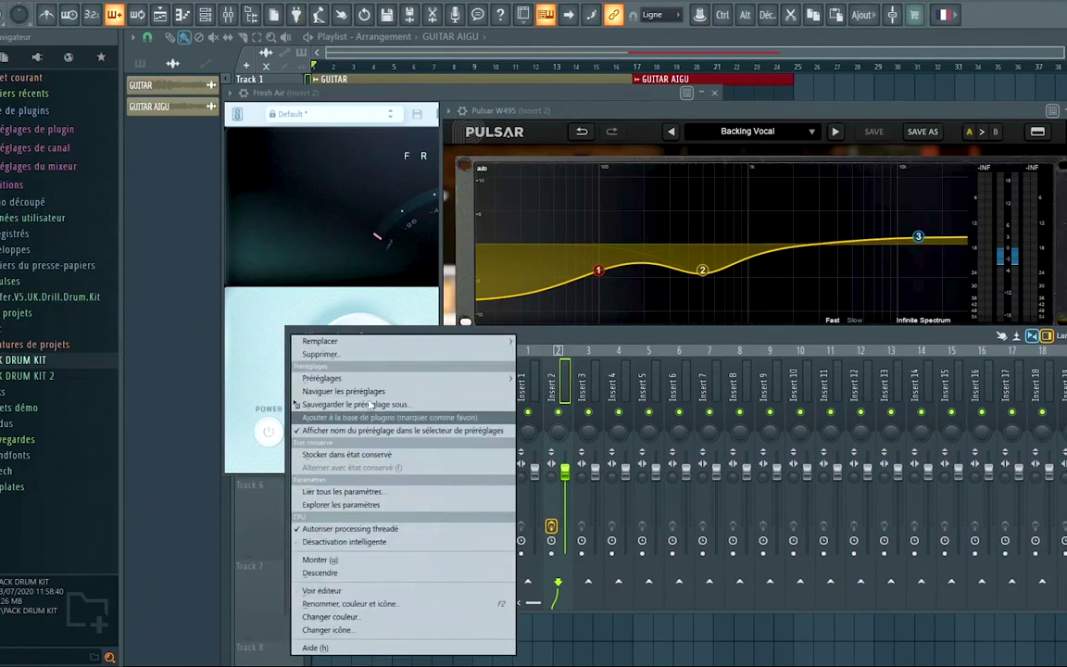
{"action": "left_click", "coordinate": [315, 352]}
{"action": "left_click", "coordinate": [570, 373]}
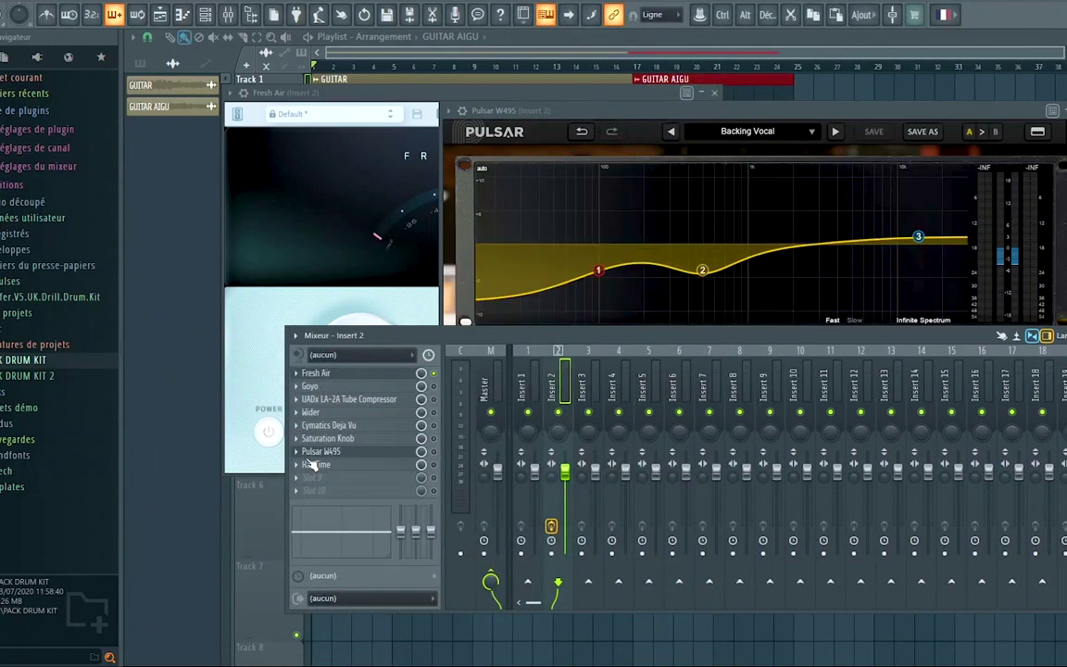
Delete HalfTime from slot 8 of Insert 2 and close the Pulsar W495 and Fresh Air windows
{"action": "right_click", "coordinate": [306, 467]}
{"action": "left_click", "coordinate": [306, 335]}
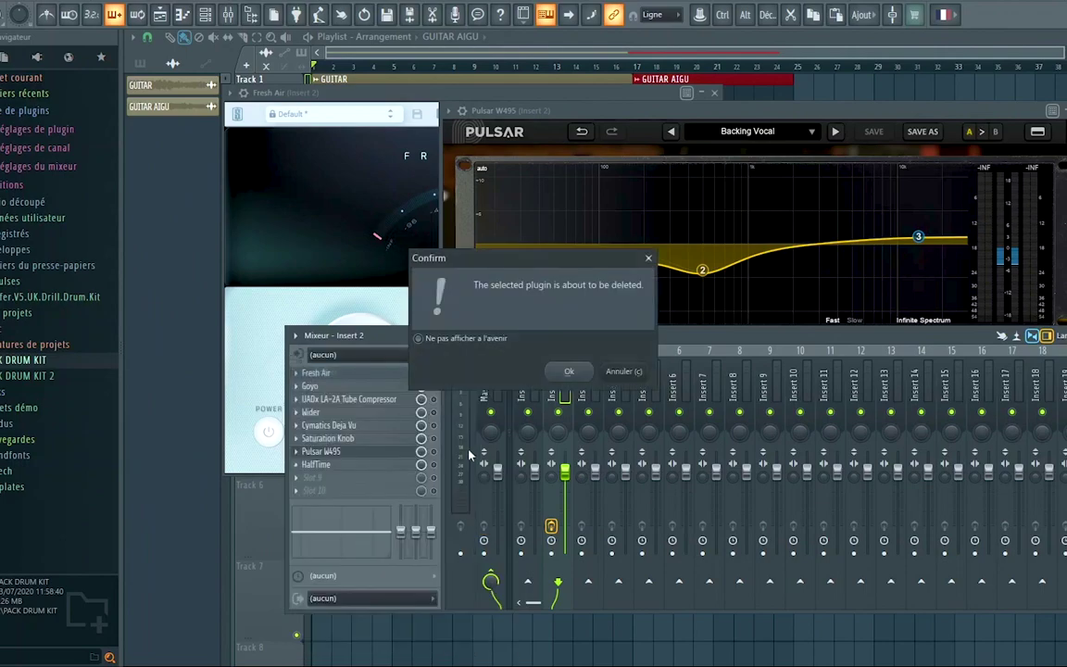
{"action": "left_click", "coordinate": [601, 371]}
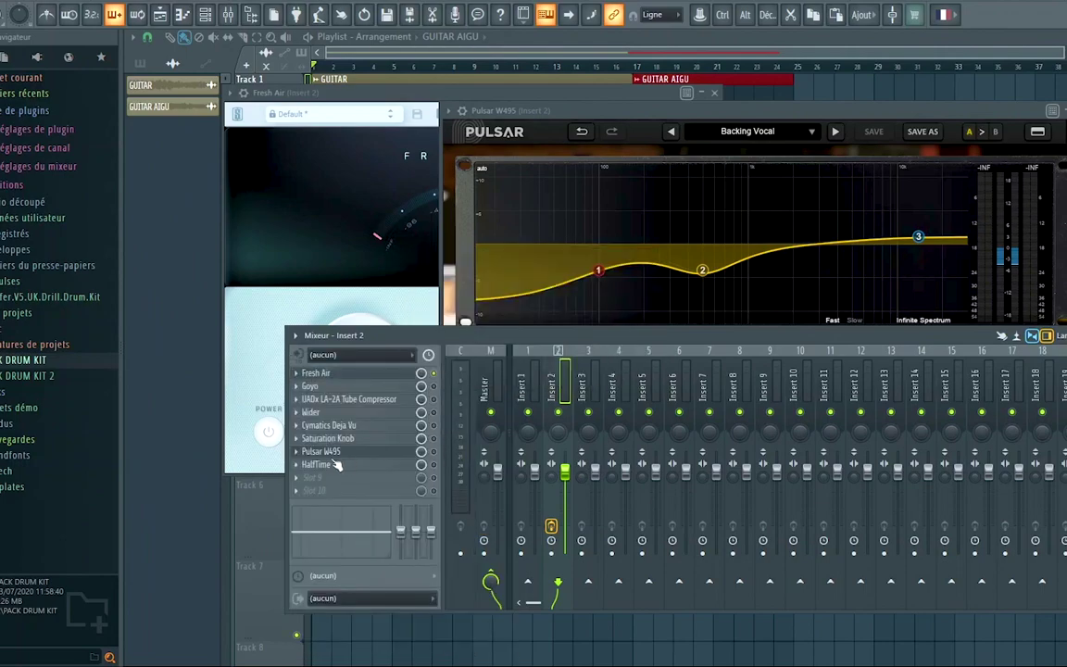
{"action": "right_click", "coordinate": [308, 468]}
{"action": "left_click", "coordinate": [315, 371]}
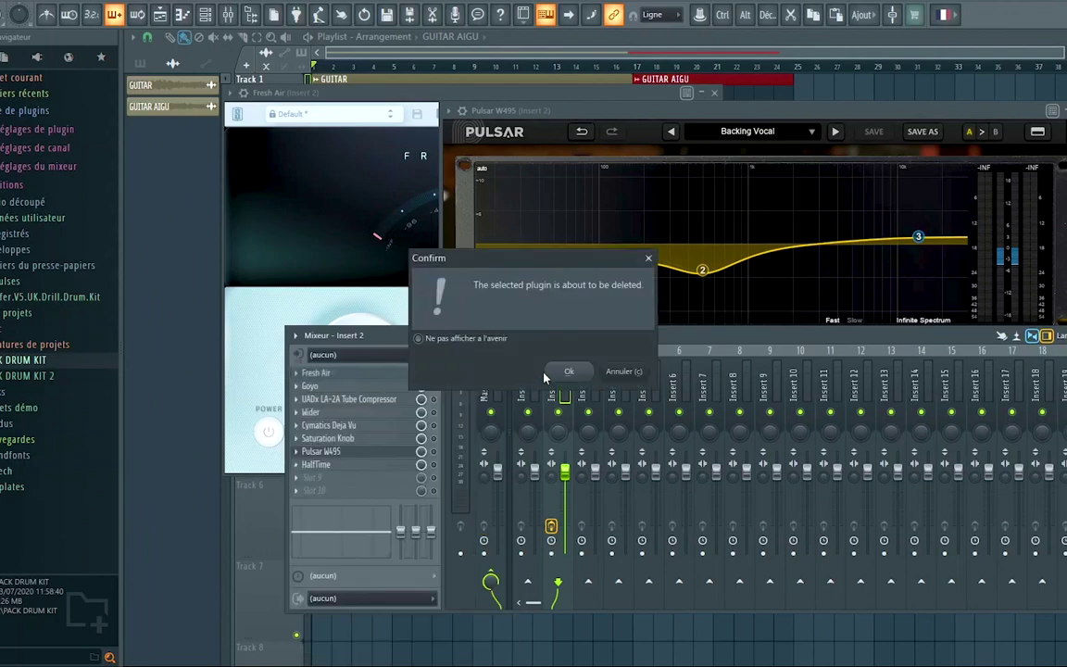
{"action": "left_click", "coordinate": [570, 372]}
{"action": "left_click", "coordinate": [1063, 110]}
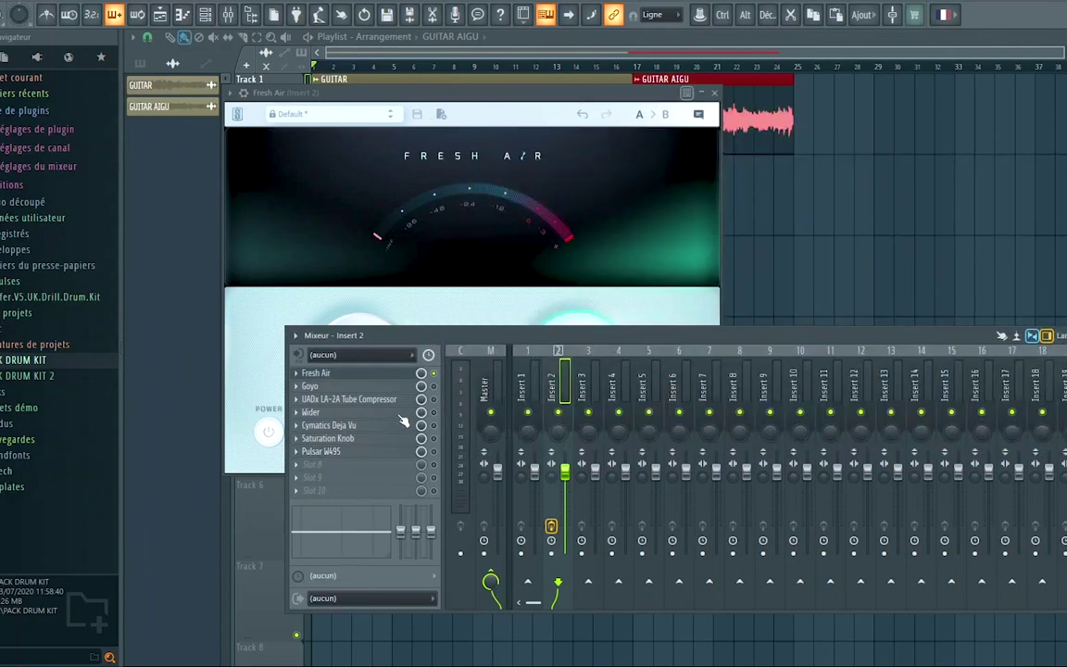
{"action": "left_click", "coordinate": [714, 93]}
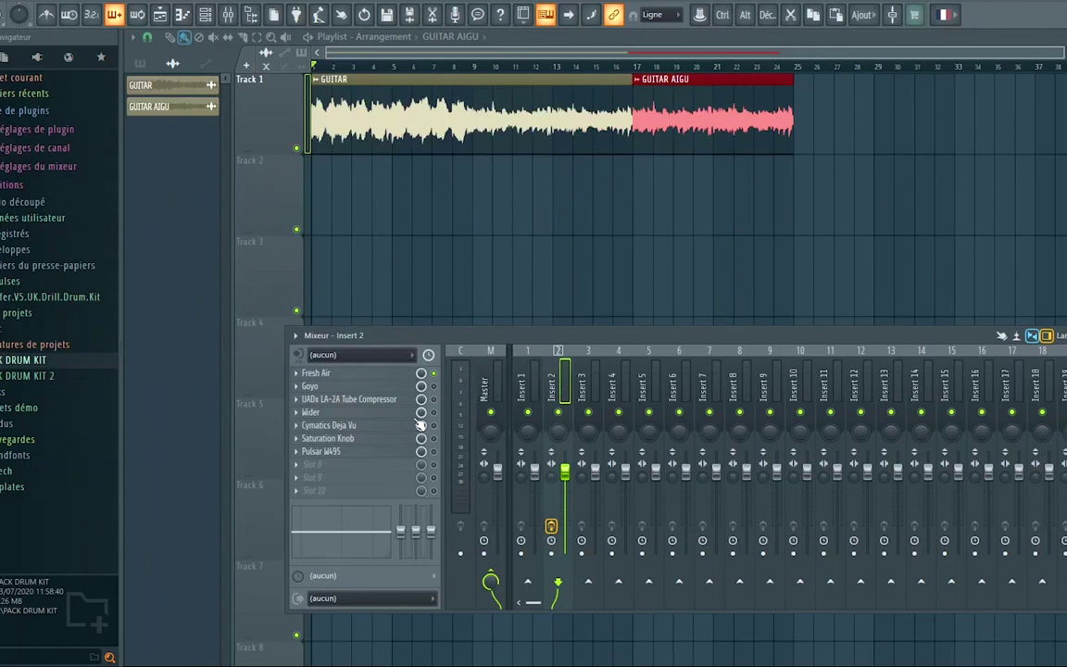
Enable only the Cymatics Deja Vu slot on Insert 2 and start playback of the guitar arrangement
{"action": "right_click", "coordinate": [441, 431]}
{"action": "key", "text": "Escape"}
{"action": "key", "text": "space"}
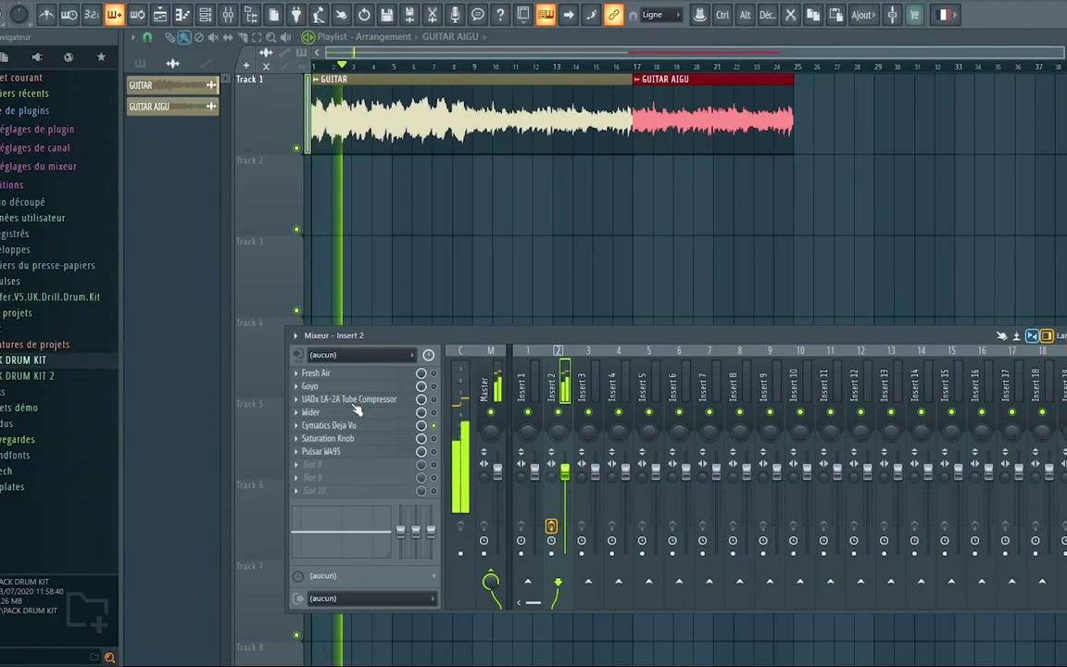
Open Cymatics Deja Vu during playback and set its loop length to 1/2 and its mode to 1.5X
{"action": "left_click", "coordinate": [334, 432]}
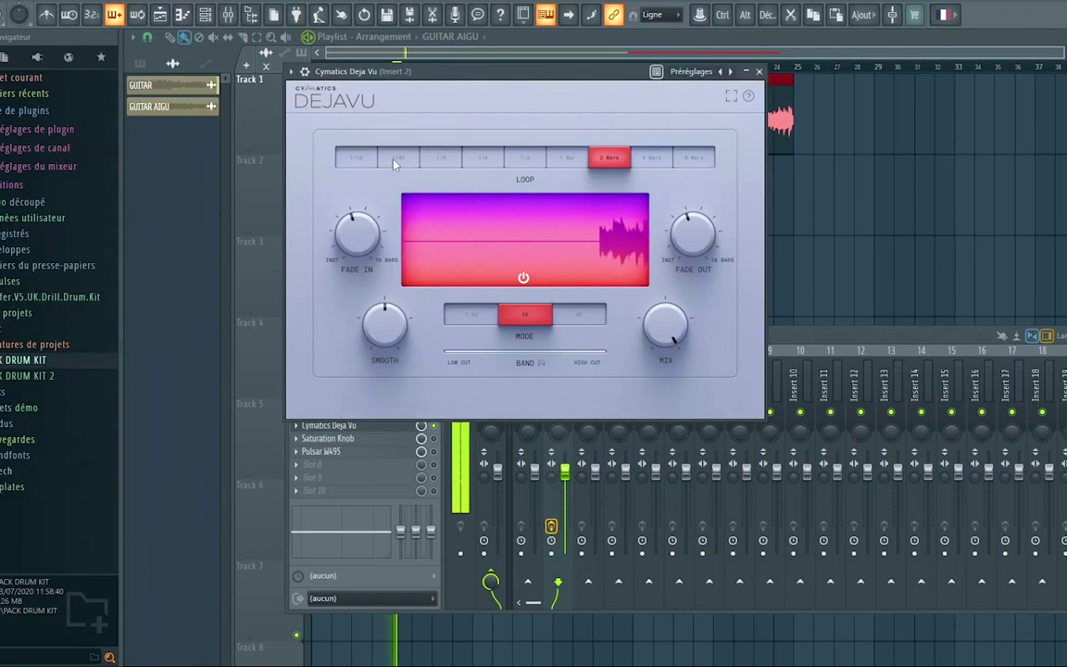
{"action": "left_click", "coordinate": [525, 156]}
{"action": "left_click_drag", "start_coordinate": [518, 72], "coordinate": [712, 78]}
{"action": "left_click", "coordinate": [671, 322]}
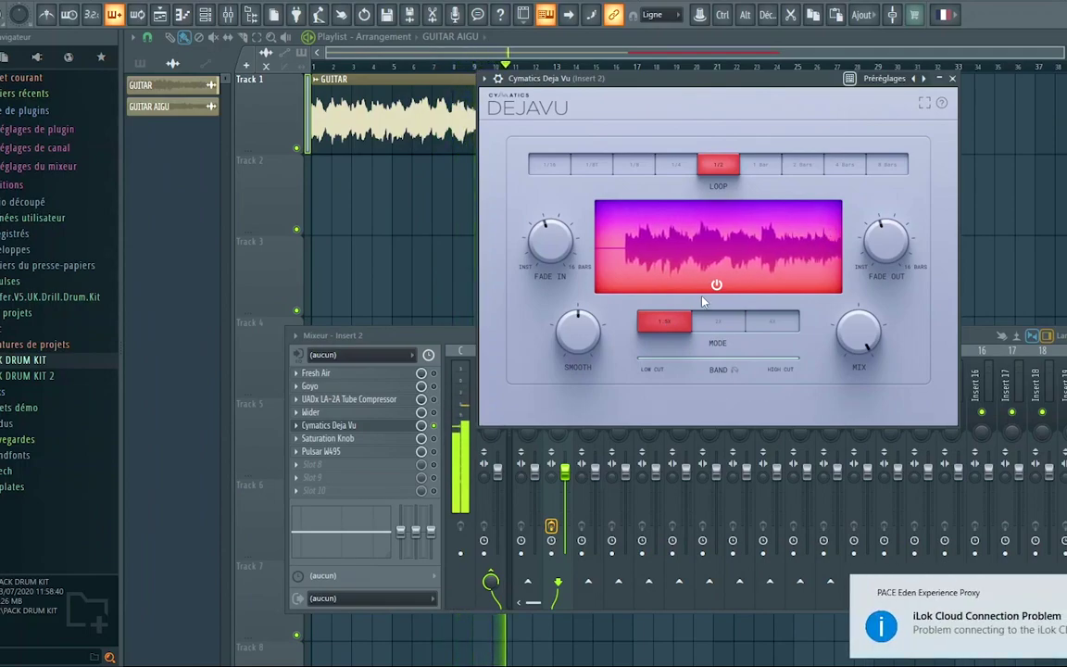
Try Deja Vu loop lengths of 1 Bar and 4 Bars, then select the second-shortest loop length
{"action": "left_click", "coordinate": [761, 166]}
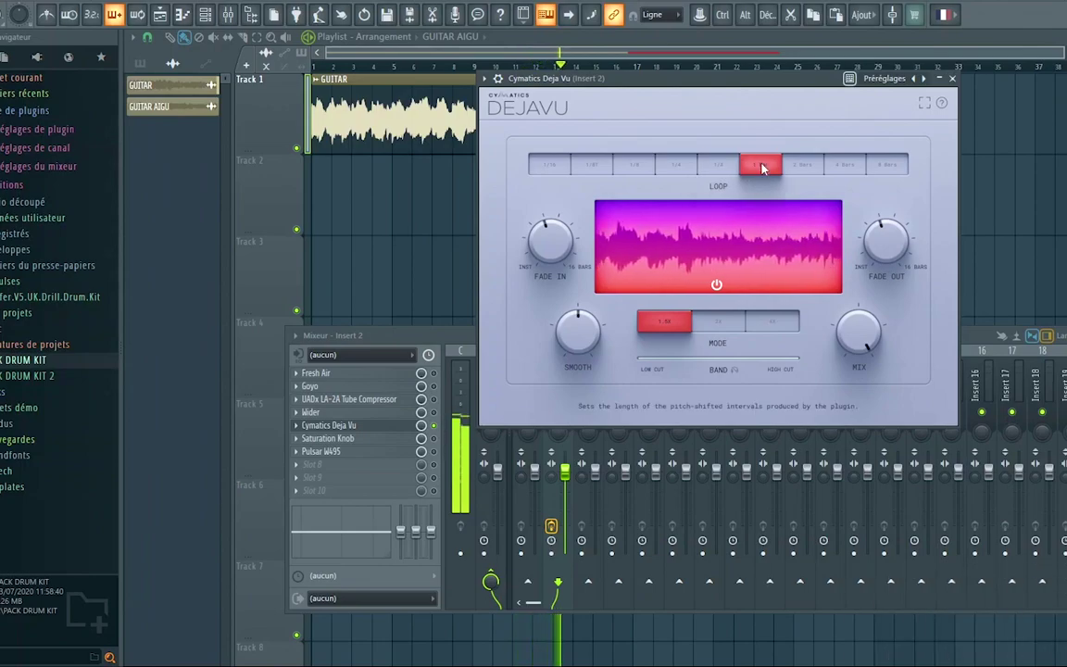
{"action": "left_click", "coordinate": [852, 164]}
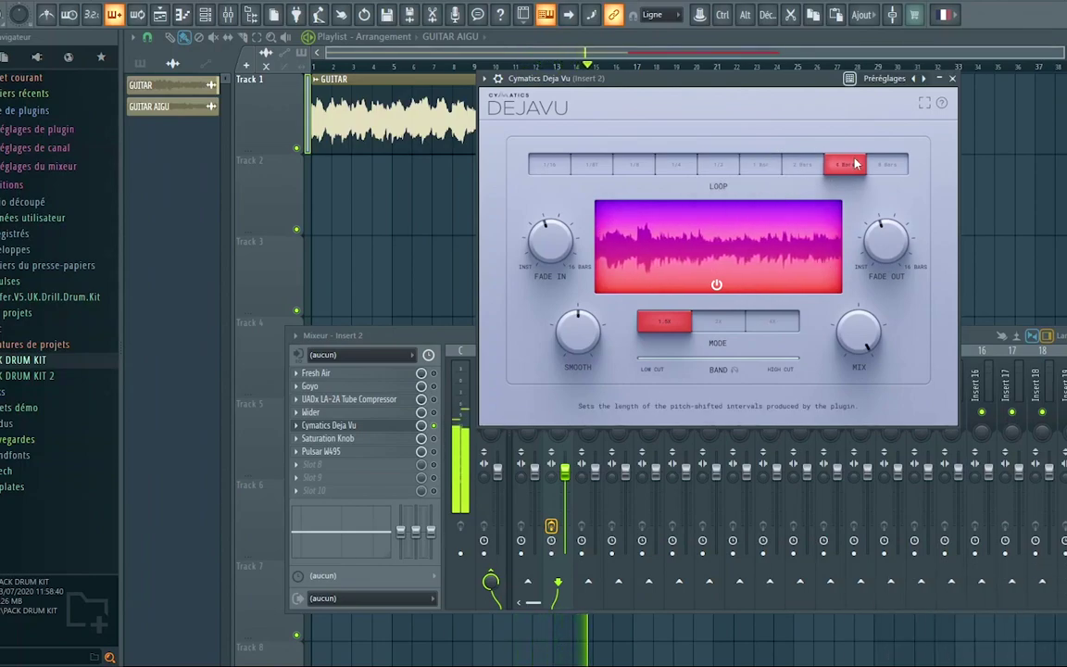
{"action": "left_click", "coordinate": [594, 166]}
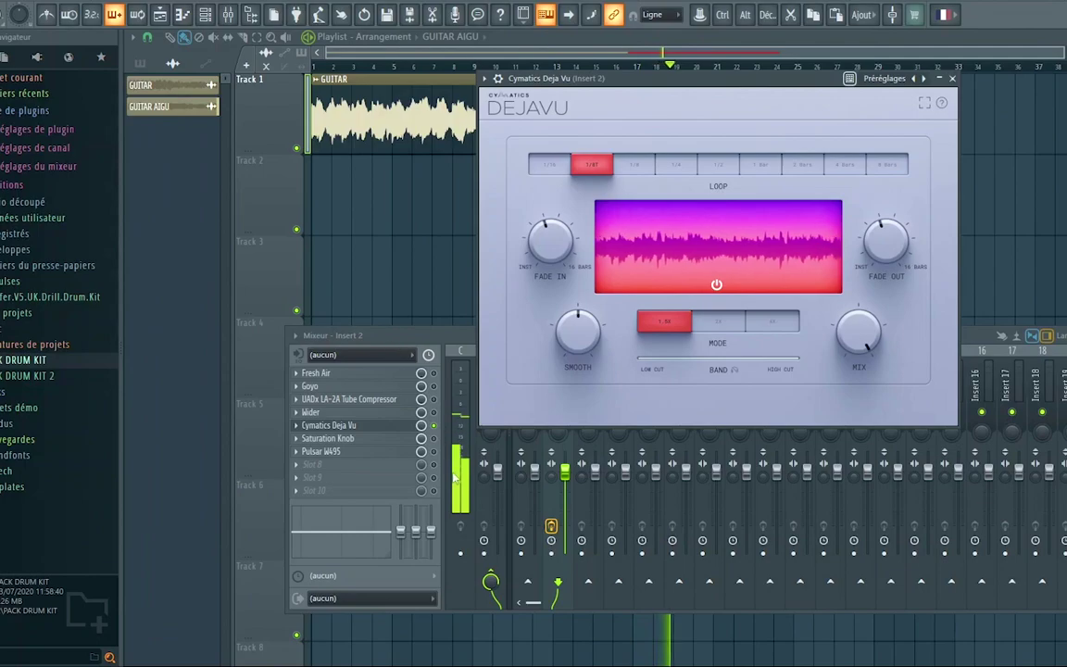
{"action": "key", "text": "F12"}
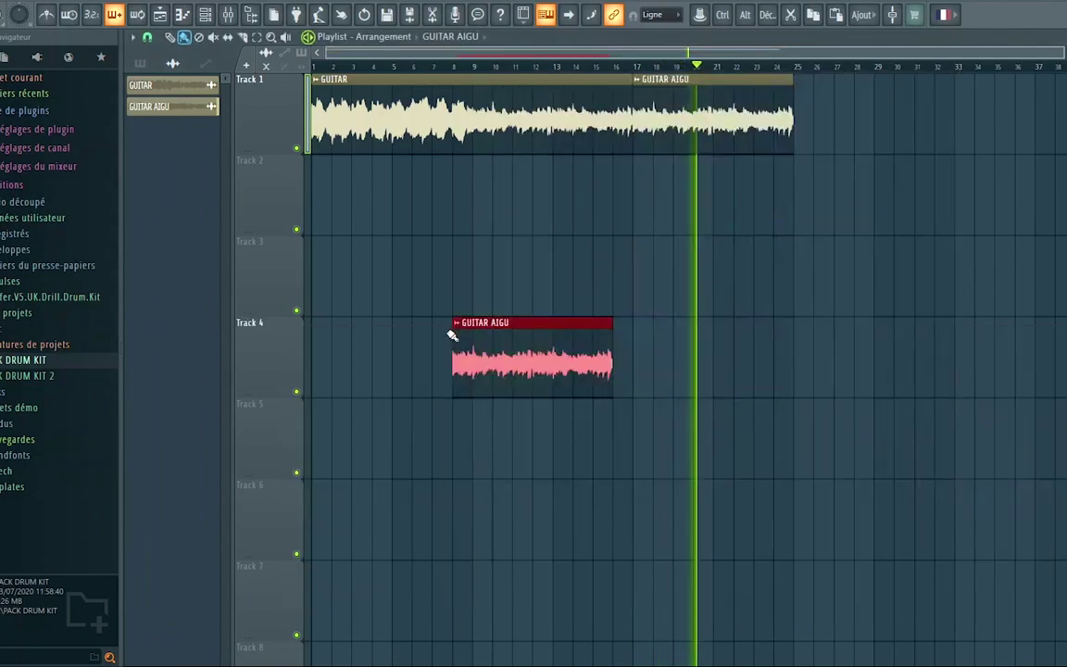
{"action": "right_click", "coordinate": [517, 336]}
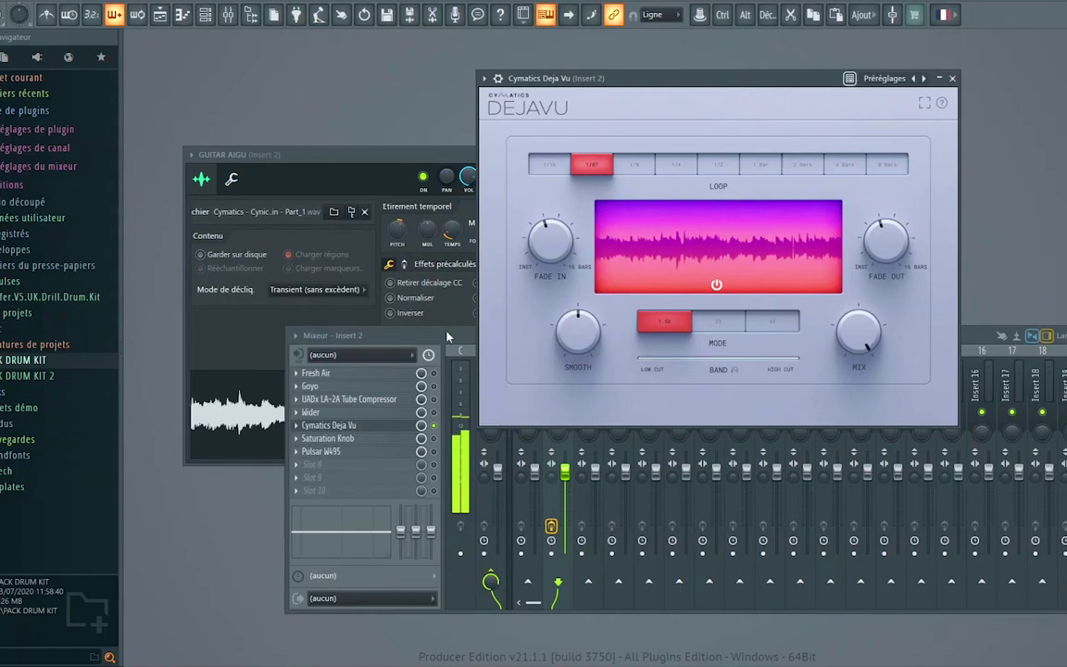
{"action": "left_click", "coordinate": [448, 336]}
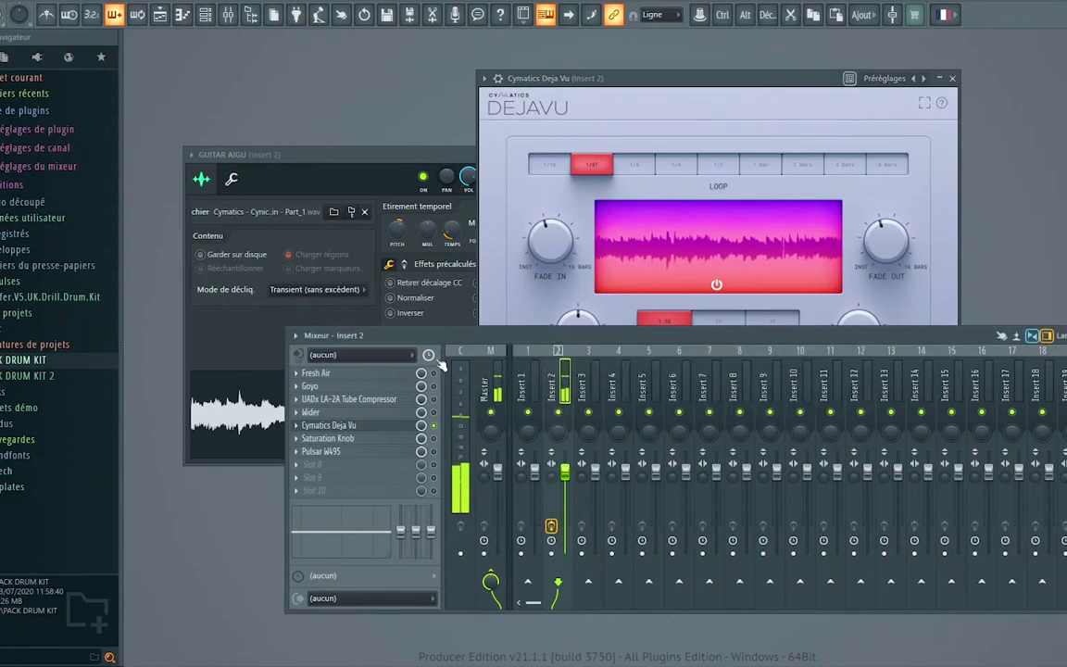
Open the Pulsar W495 equalizer on Insert 2 and restore its factory presets
{"action": "left_click", "coordinate": [337, 453]}
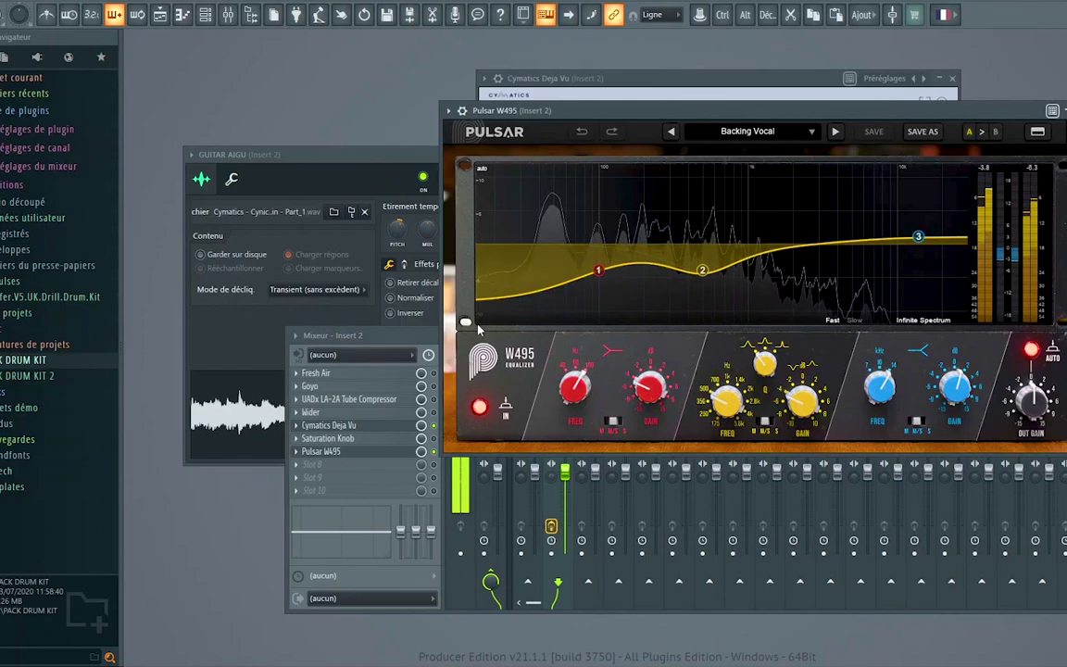
{"action": "left_click", "coordinate": [755, 131]}
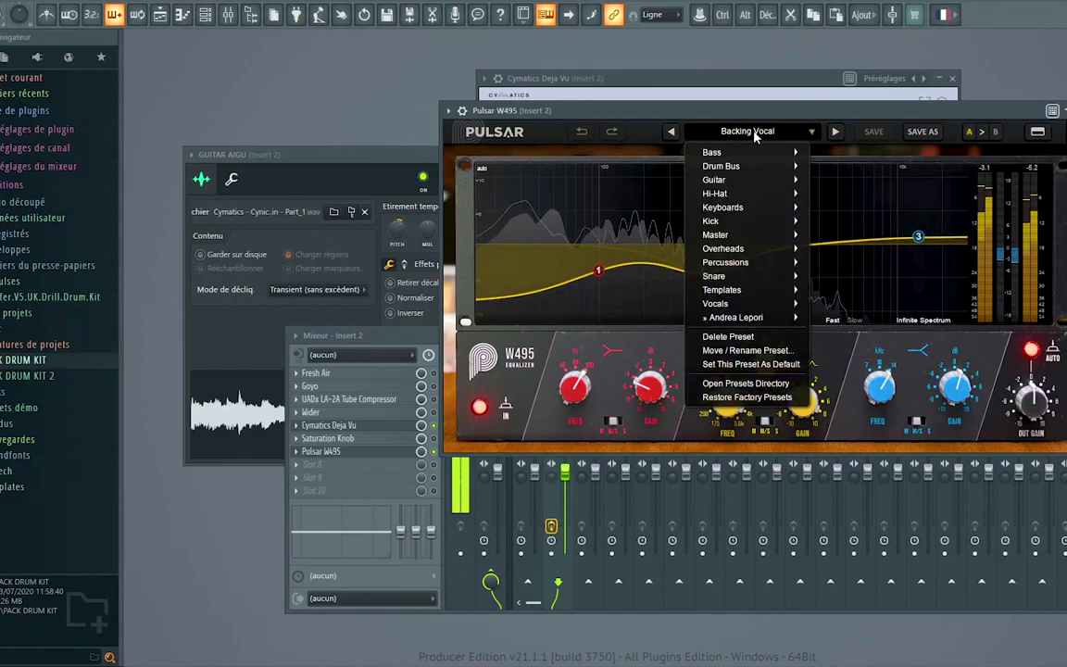
{"action": "mouse_move", "coordinate": [722, 305]}
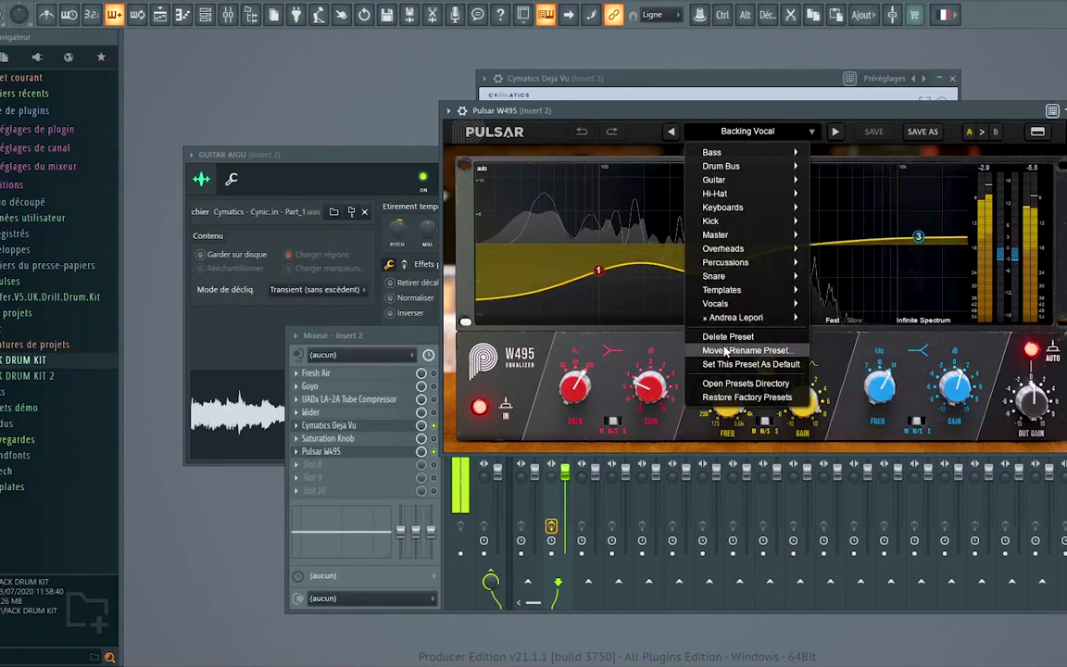
{"action": "left_click", "coordinate": [727, 396]}
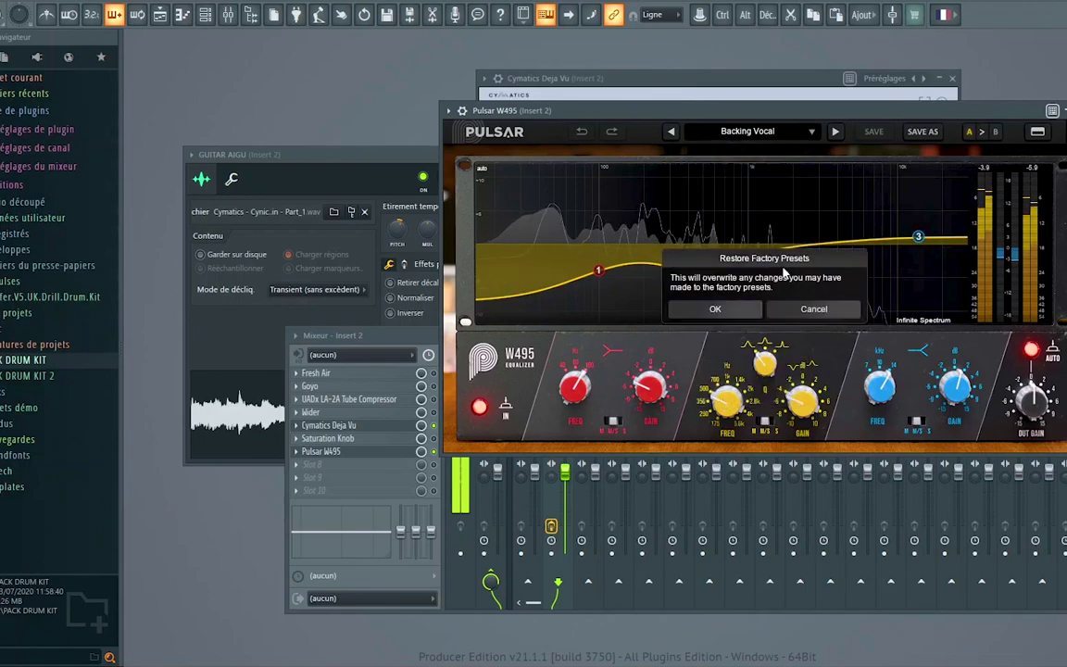
{"action": "left_click", "coordinate": [736, 308]}
Boost W495 band 2 to about +10 dB above 1 kHz and raise band 1 to a milder low cut
{"action": "left_click_drag", "start_coordinate": [702, 269], "coordinate": [818, 207]}
{"action": "left_click_drag", "start_coordinate": [598, 270], "coordinate": [599, 240]}
{"action": "left_click_drag", "start_coordinate": [818, 208], "coordinate": [806, 185]}
{"action": "left_click_drag", "start_coordinate": [598, 240], "coordinate": [598, 253]}
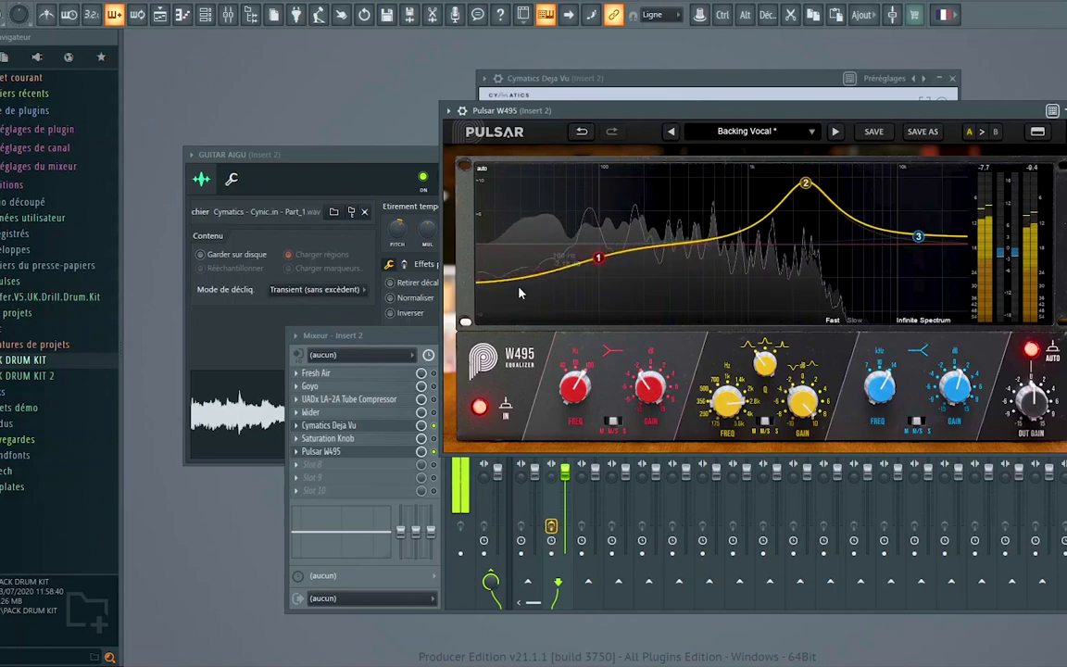
Open Fresh Air on Insert 2, raise its High Air to 100 and set its Mid Air to 11
{"action": "left_click", "coordinate": [395, 370]}
{"action": "left_click", "coordinate": [350, 373]}
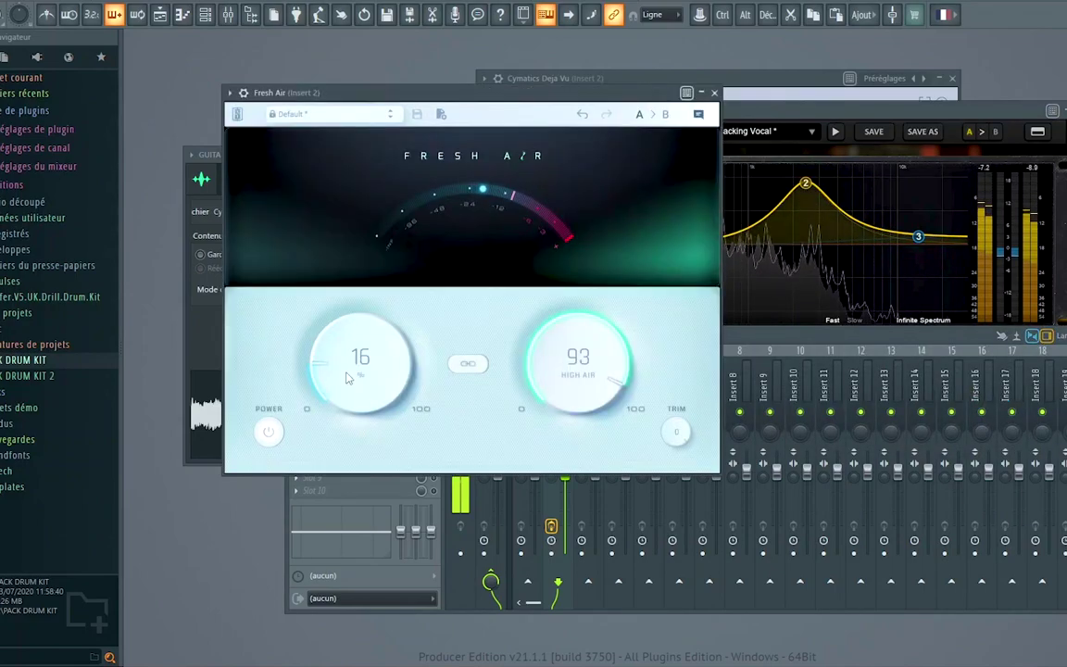
{"action": "left_click_drag", "start_coordinate": [579, 363], "coordinate": [602, 281]}
{"action": "scroll", "coordinate": [361, 362], "scroll_direction": "down", "scroll_amount": 5}
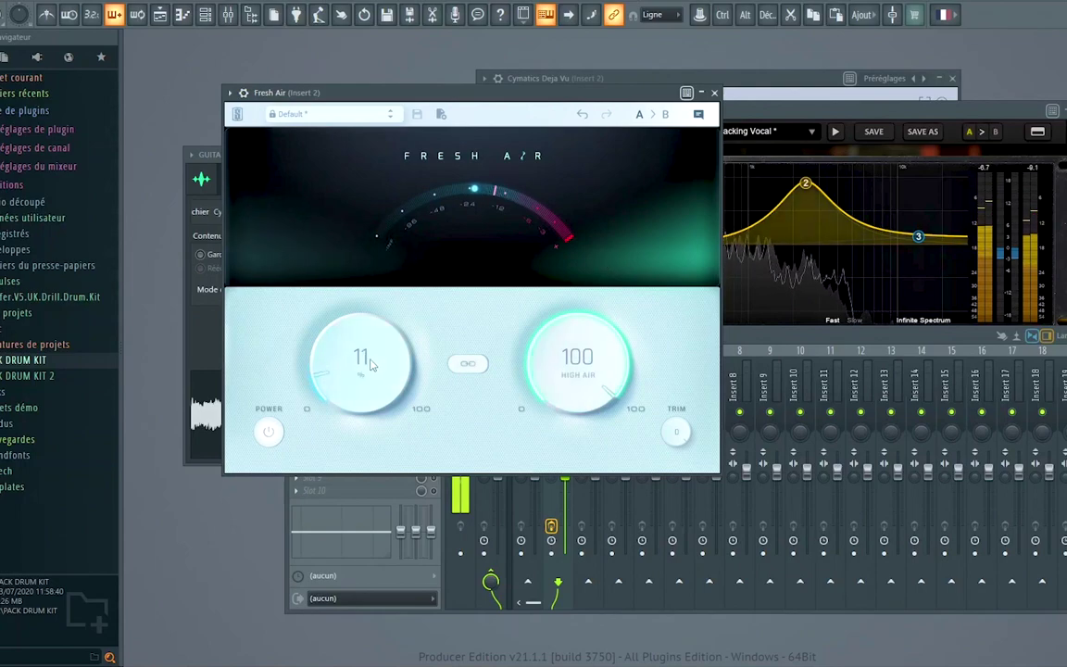
Link Fresh Air's two knobs, sweep Mid Air up and down to about 9 with High Air at 98, and close the plugin
{"action": "left_click", "coordinate": [468, 366]}
{"action": "scroll", "coordinate": [359, 371], "scroll_direction": "up", "scroll_amount": 5}
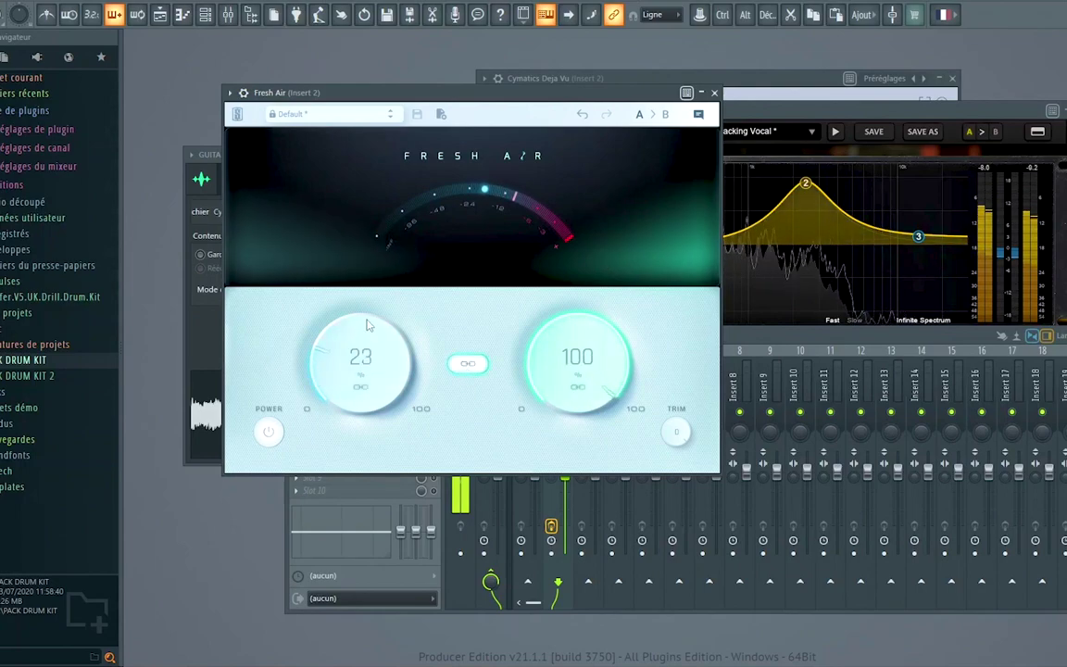
{"action": "scroll", "coordinate": [359, 370], "scroll_direction": "down", "scroll_amount": 10}
{"action": "scroll", "coordinate": [360, 371], "scroll_direction": "up", "scroll_amount": 1}
{"action": "left_click_drag", "start_coordinate": [360, 374], "coordinate": [366, 313]}
{"action": "scroll", "coordinate": [366, 313], "scroll_direction": "down", "scroll_amount": 20}
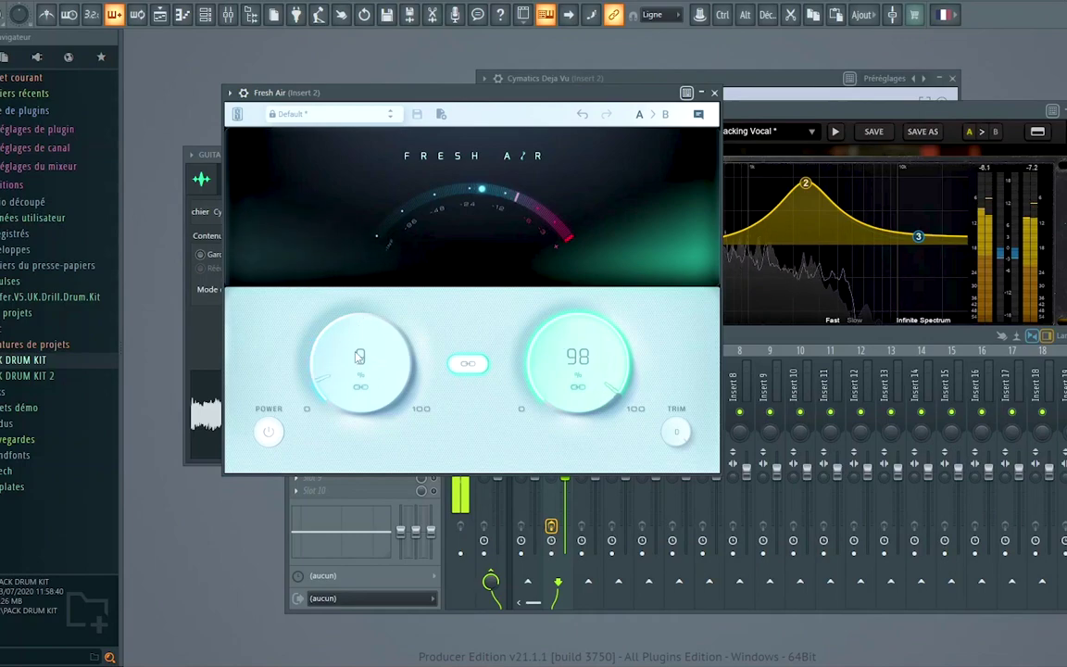
{"action": "left_click", "coordinate": [715, 93]}
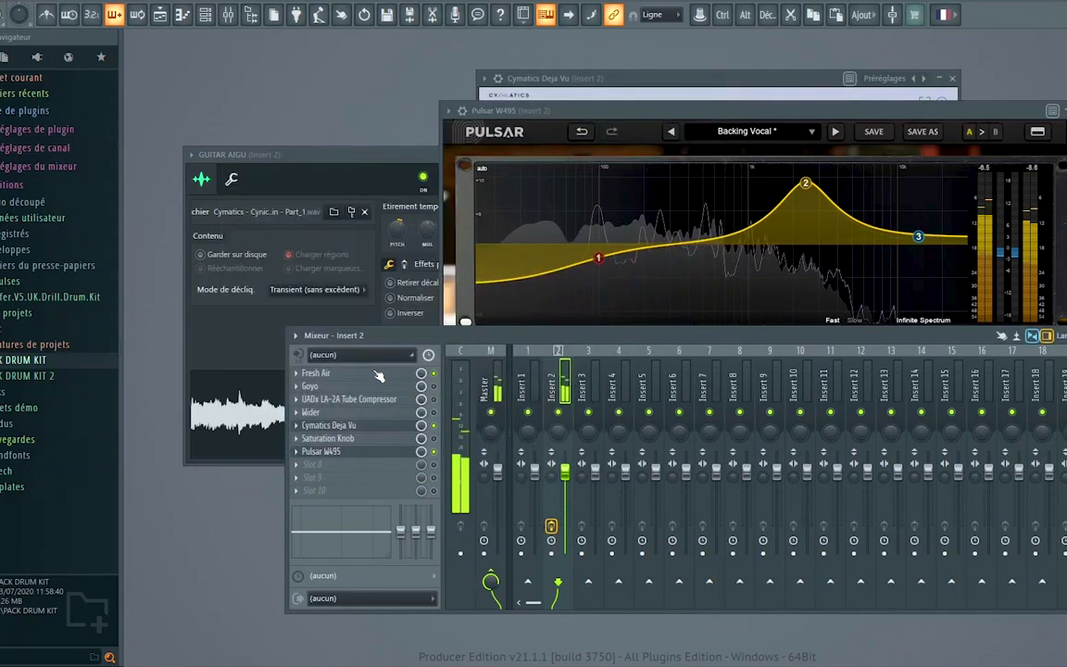
Open Wider on Insert 2, set its stereo width to about 69% and close the plugin
{"action": "left_click", "coordinate": [321, 414]}
{"action": "mouse_move", "coordinate": [622, 331]}
{"action": "left_mouse_down"}
{"action": "mouse_move", "coordinate": [670, 148]}
{"action": "mouse_move", "coordinate": [625, 373]}
{"action": "mouse_move", "coordinate": [633, 326]}
{"action": "left_mouse_up"}
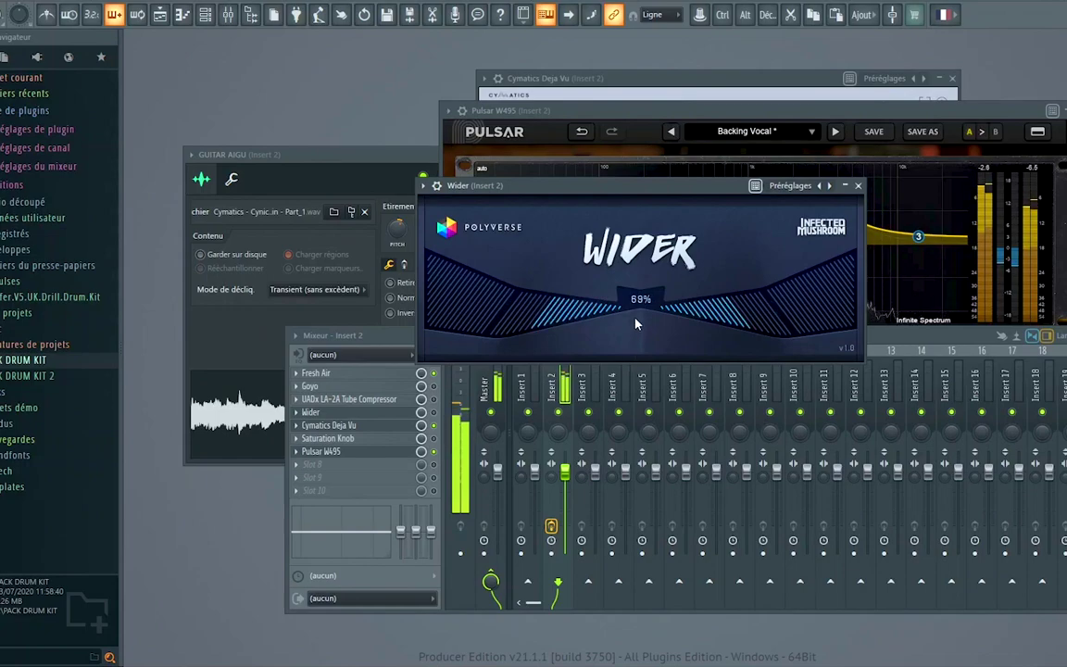
{"action": "left_click", "coordinate": [857, 186]}
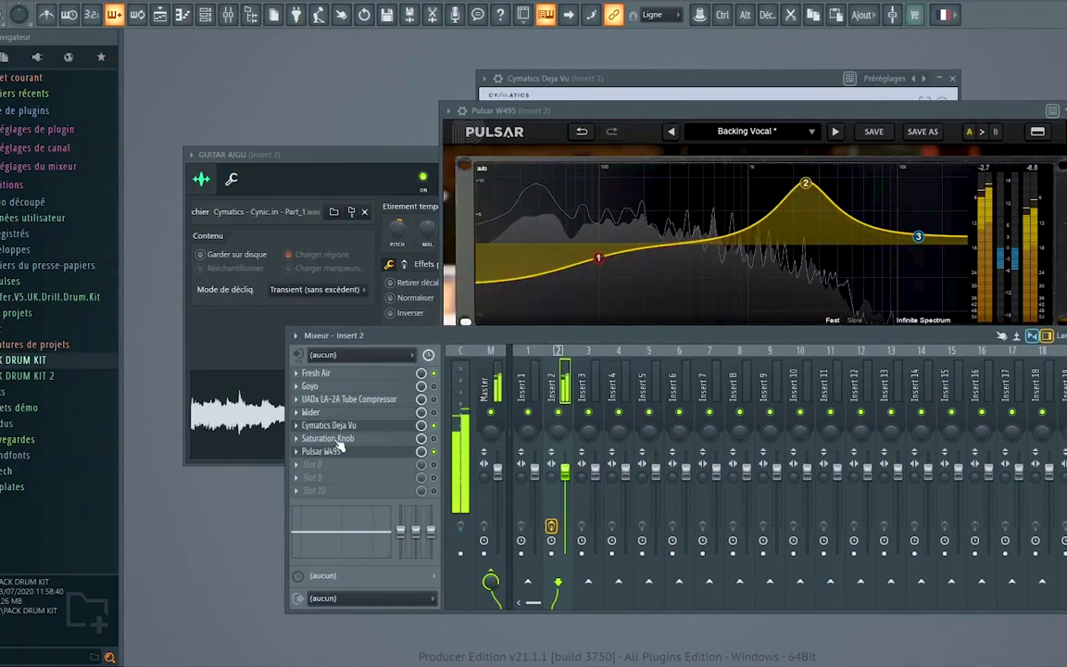
Enable Saturation Knob on Insert 2, set its saturation type to Keep High and use a low saturation amount
{"action": "left_click", "coordinate": [437, 439]}
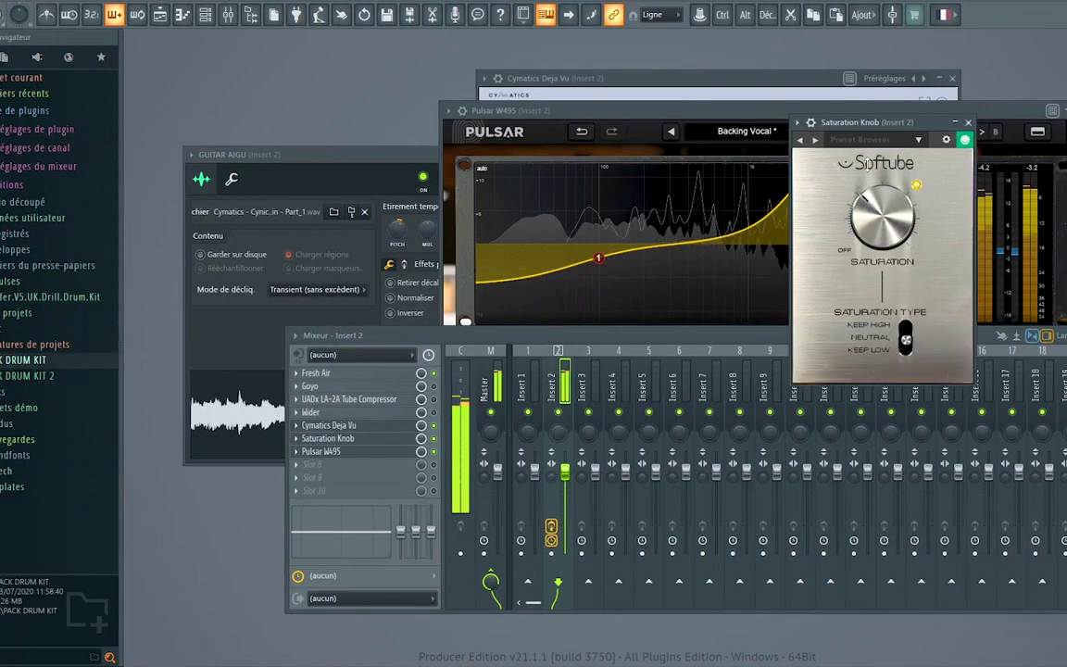
{"action": "left_click", "coordinate": [903, 326]}
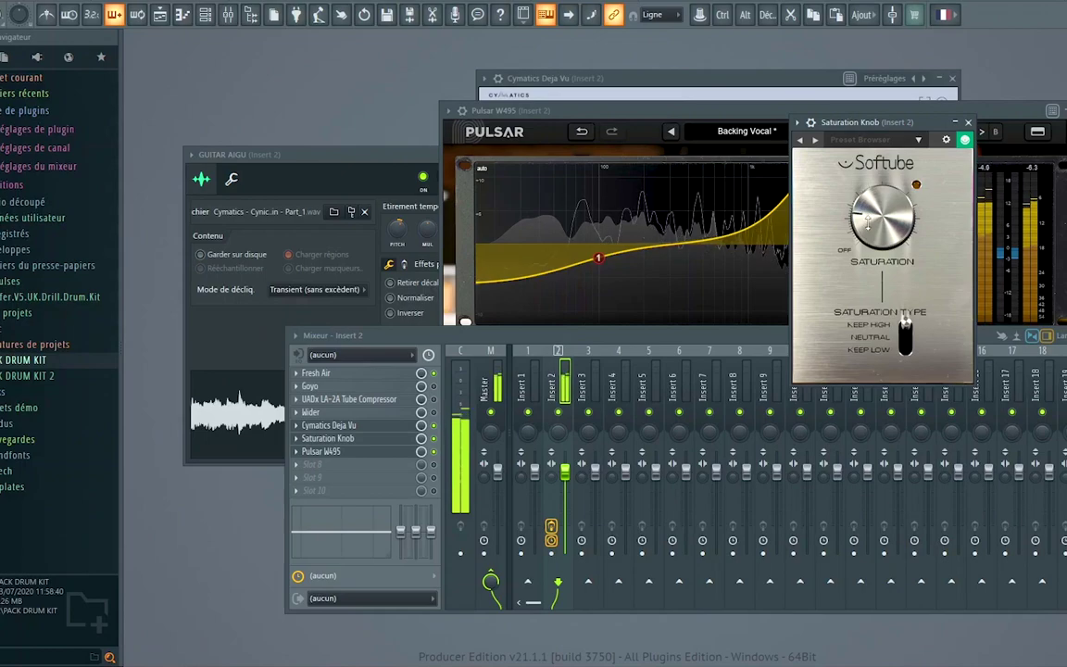
Enable and open the UADx LA-2A Tube Compressor on Insert 2, placing its window clear above the lowered mixer
{"action": "left_click_drag", "start_coordinate": [684, 339], "coordinate": [545, 394]}
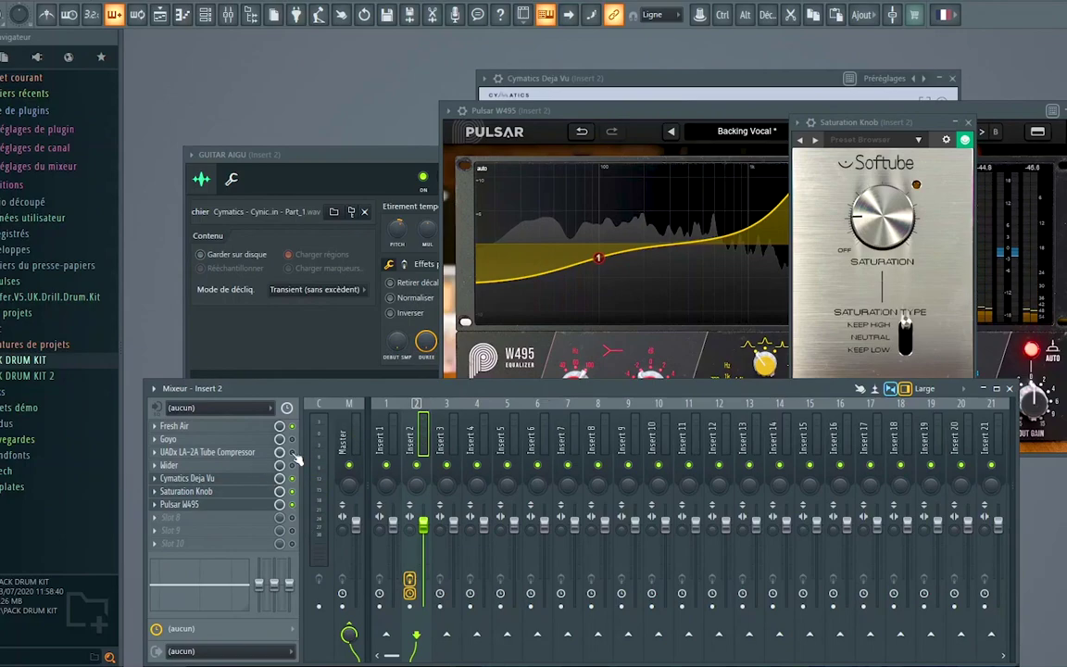
{"action": "left_click", "coordinate": [239, 453]}
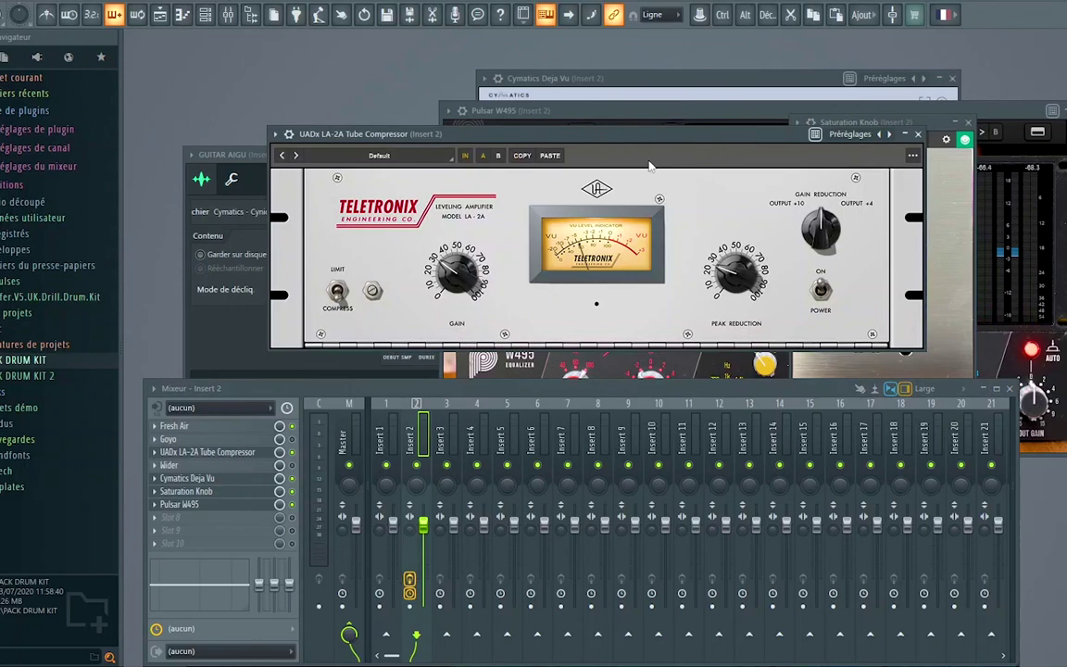
{"action": "left_click_drag", "start_coordinate": [646, 142], "coordinate": [649, 120]}
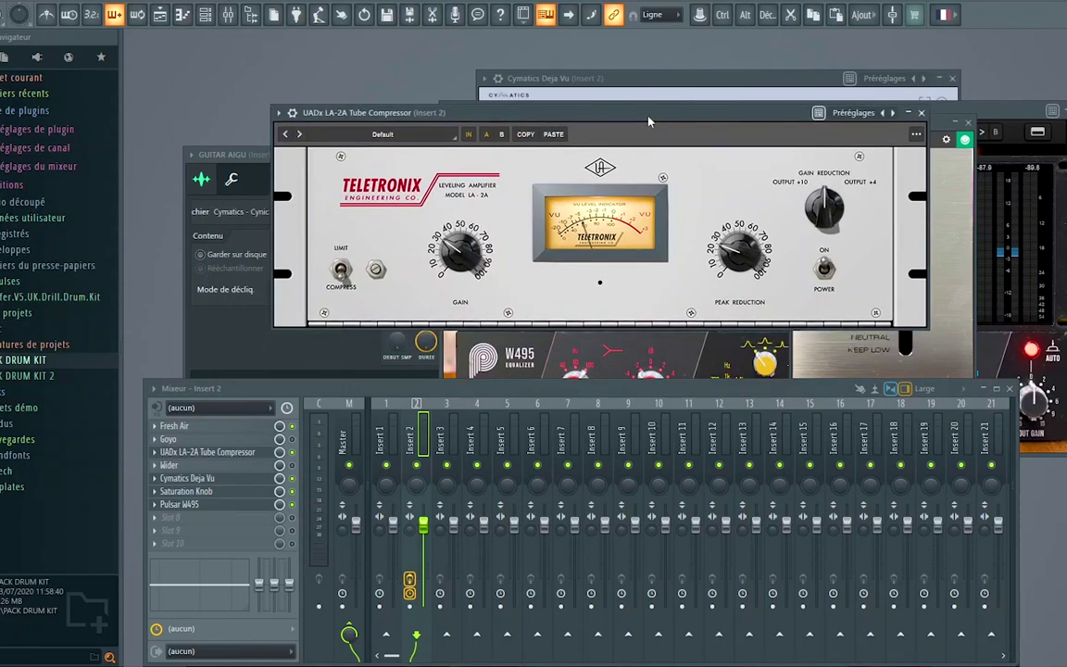